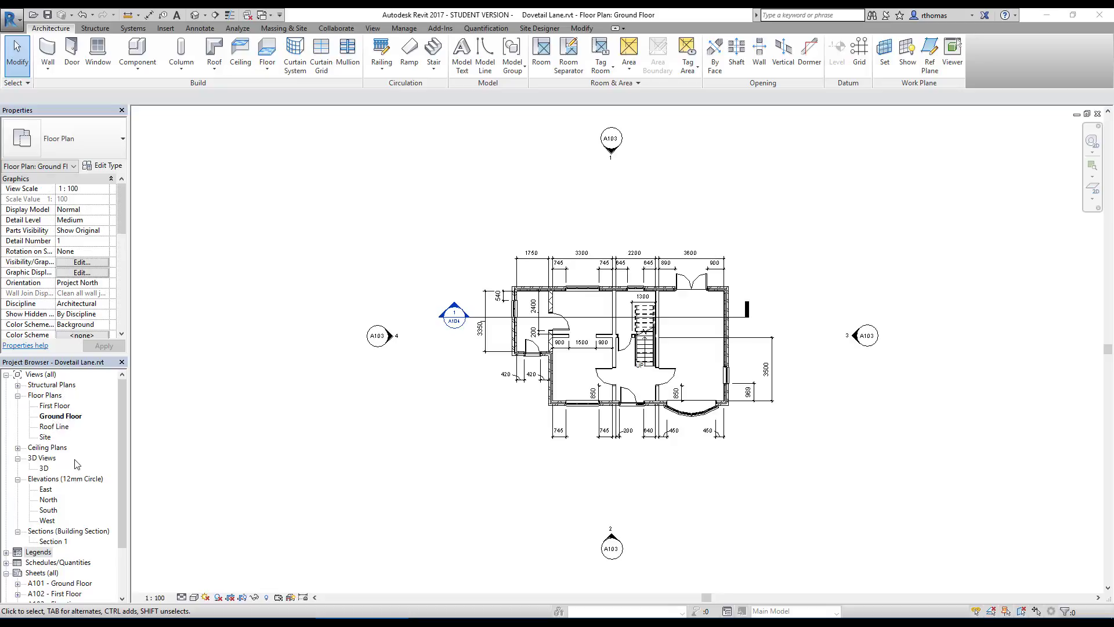
Step: Review the First Floor plan zoomed to fit and the Roof Line plan, then the 3D house view
double_click(56, 406)
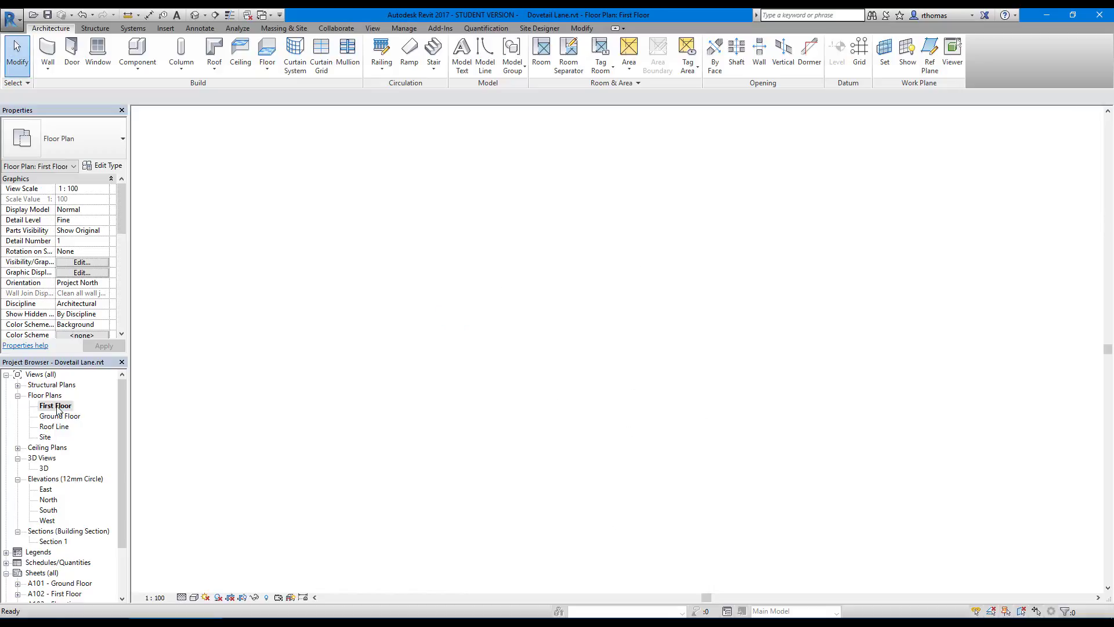
key("z")
key("f")
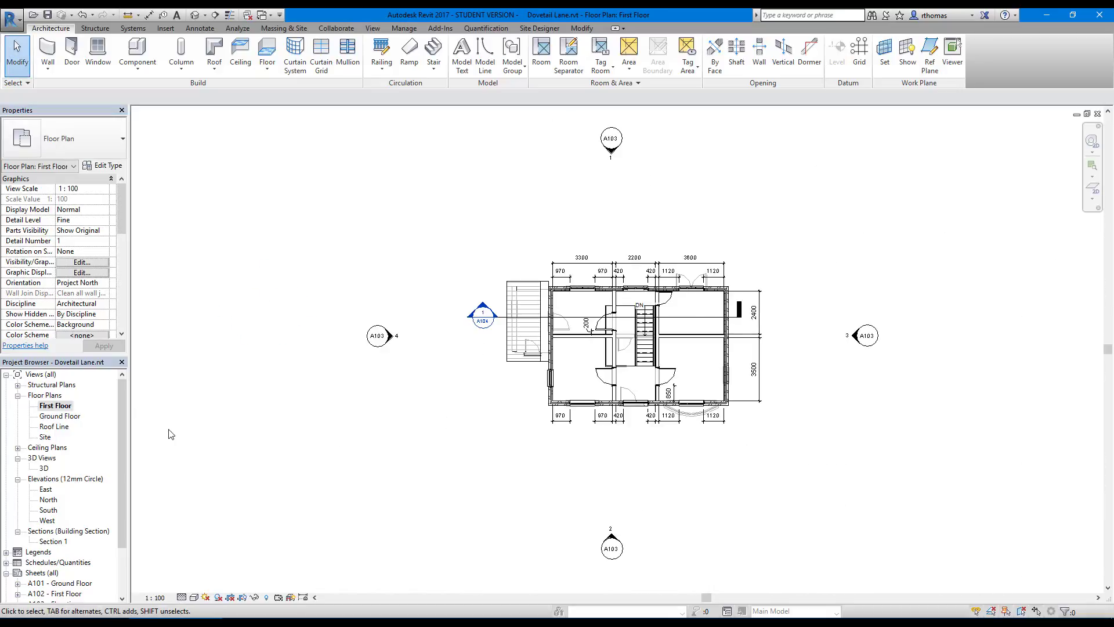
double_click(58, 427)
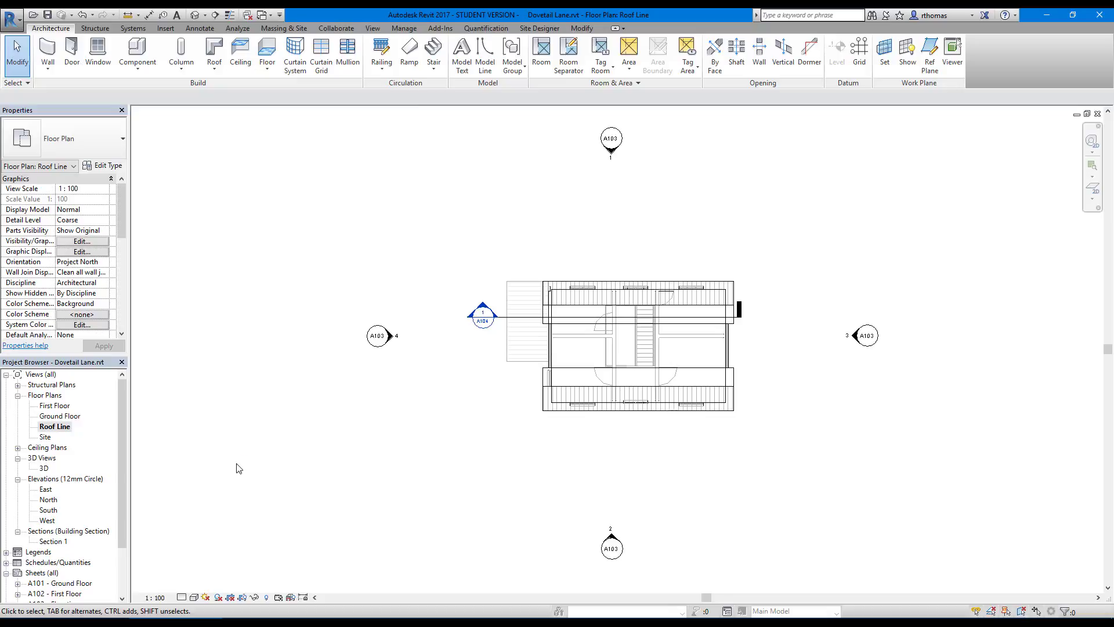
double_click(44, 468)
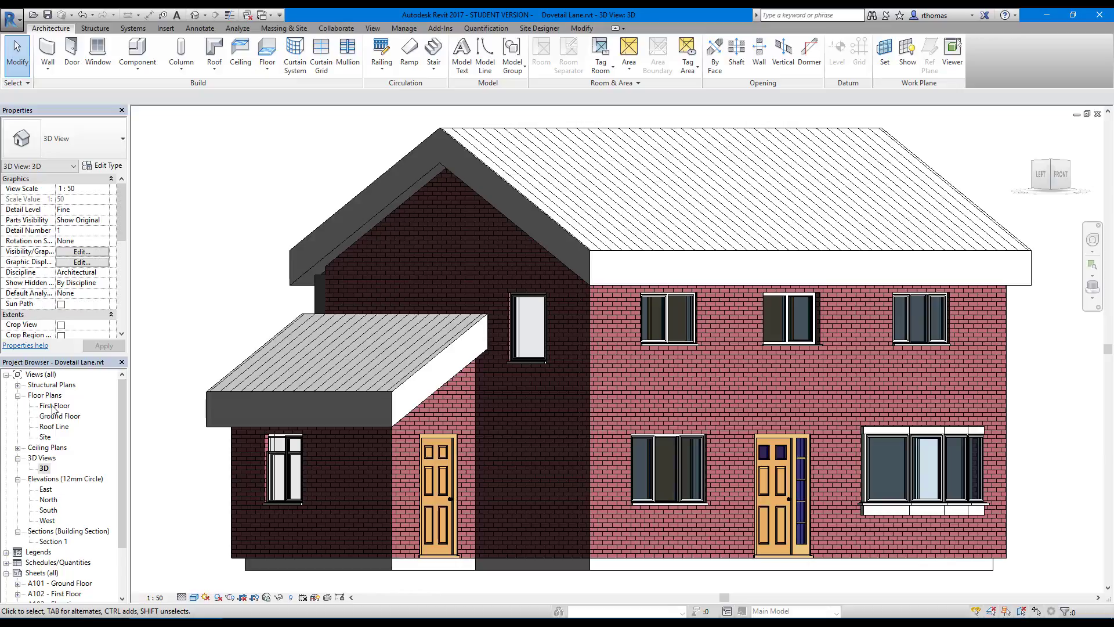
Step: Open the East elevation showing levels Ground Floor 0, First Floor 2400 and Roof Line 4800
double_click(50, 490)
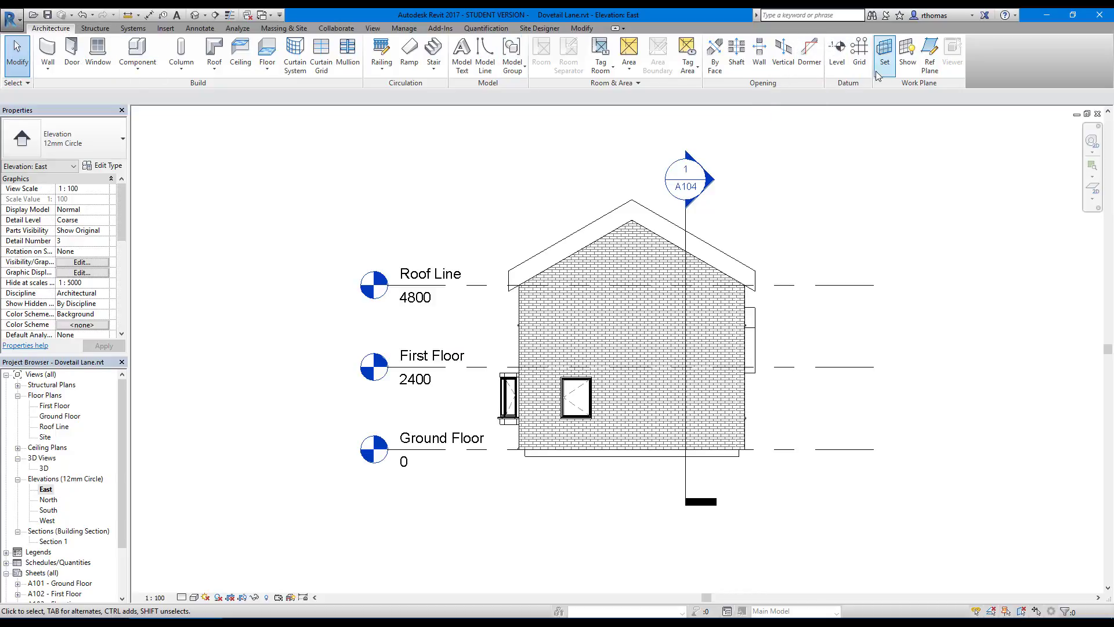
Step: Draw a Level 5 line at 7200 above the roof, then exit the Level tool
left_click(837, 55)
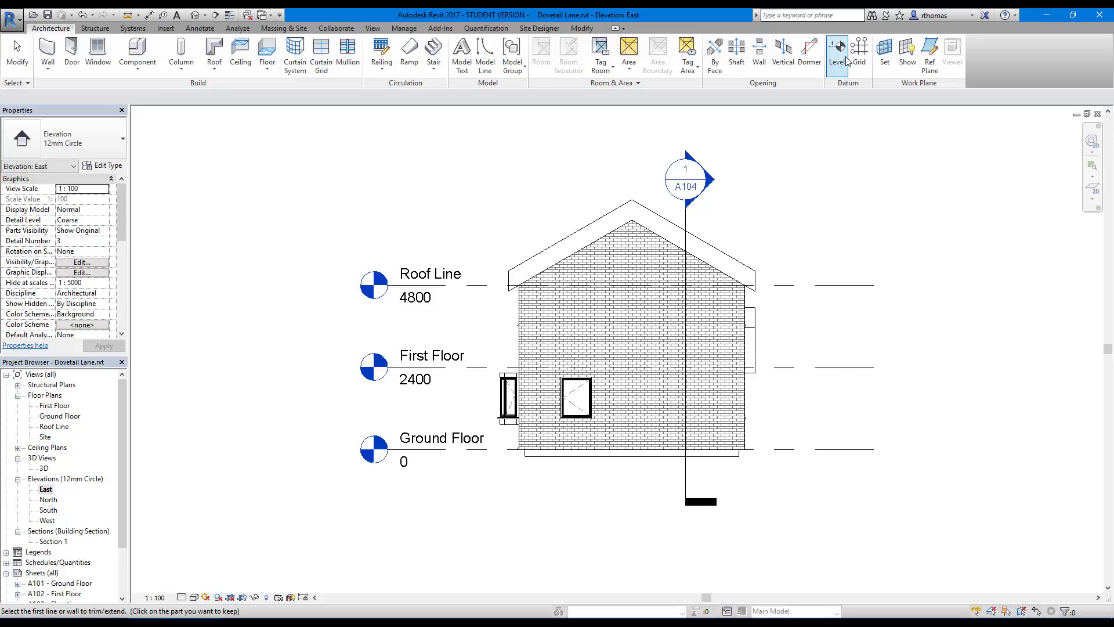
left_click(837, 48)
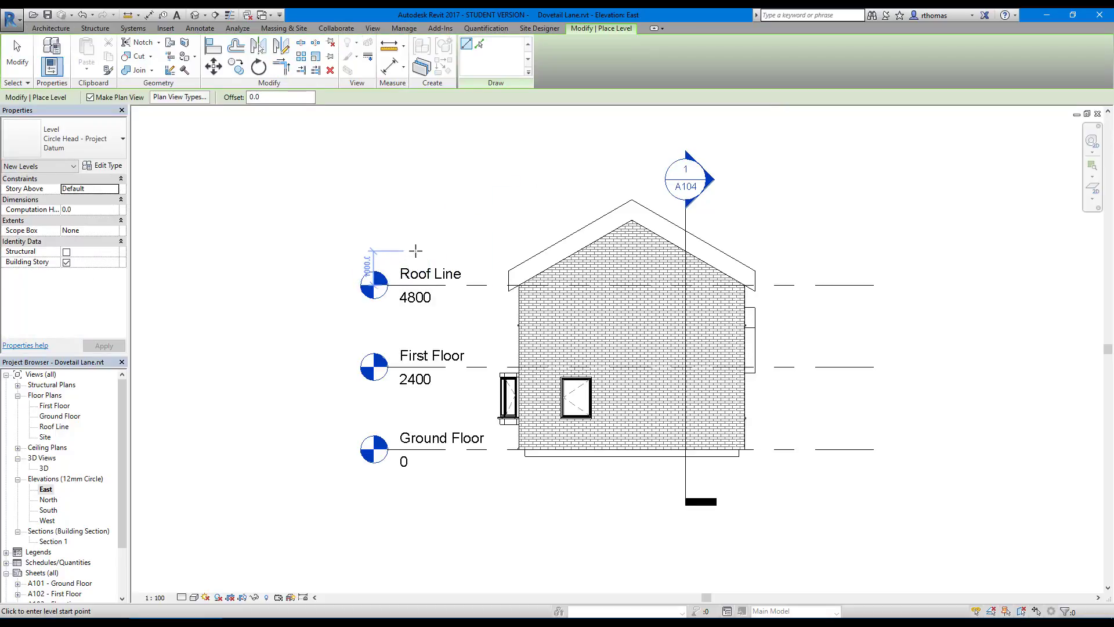
left_click(419, 202)
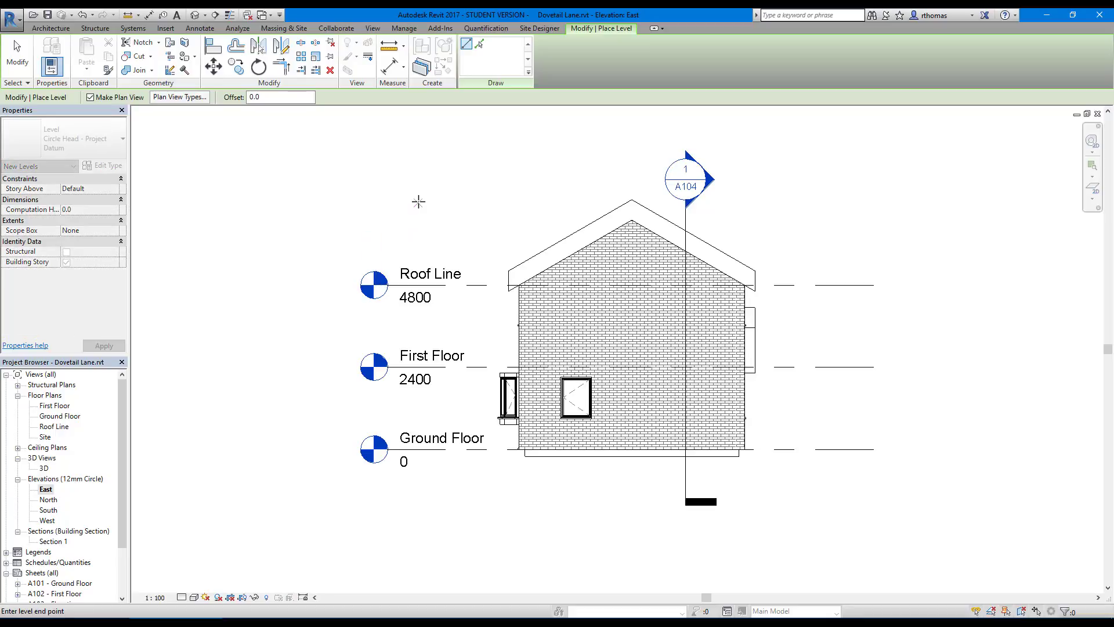
left_click(513, 203)
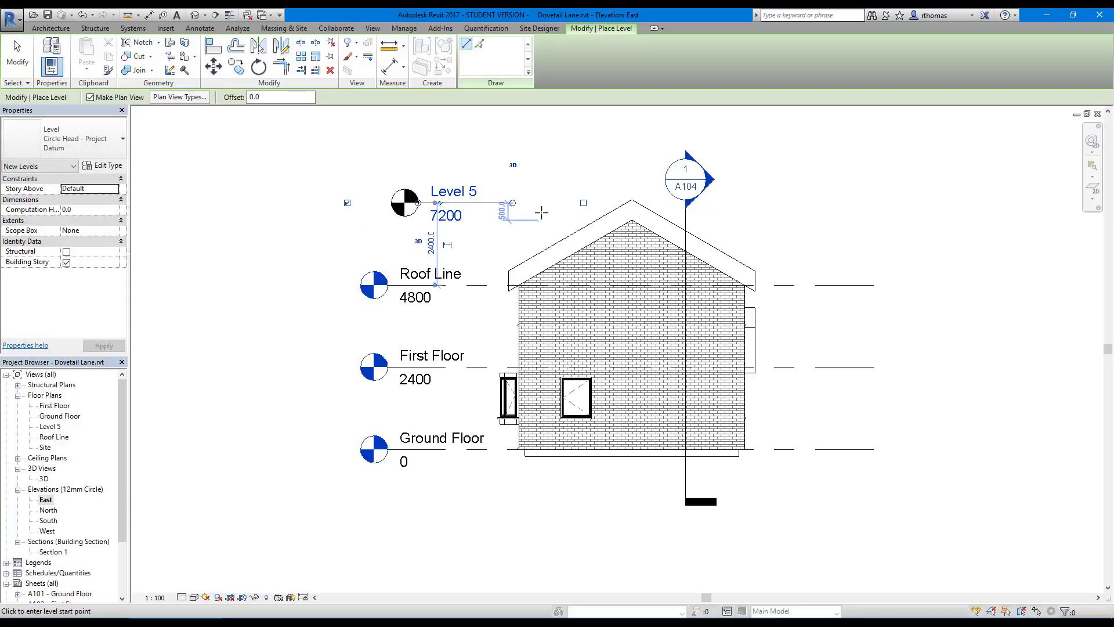
right_click(540, 209)
left_click(566, 218)
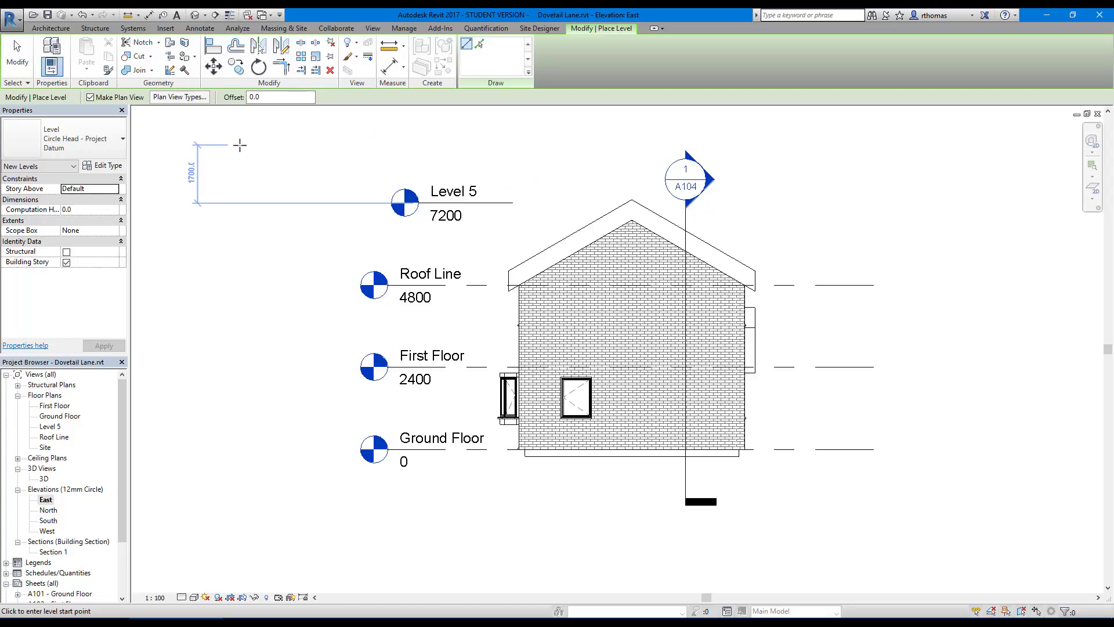
key("Escape")
key("Escape")
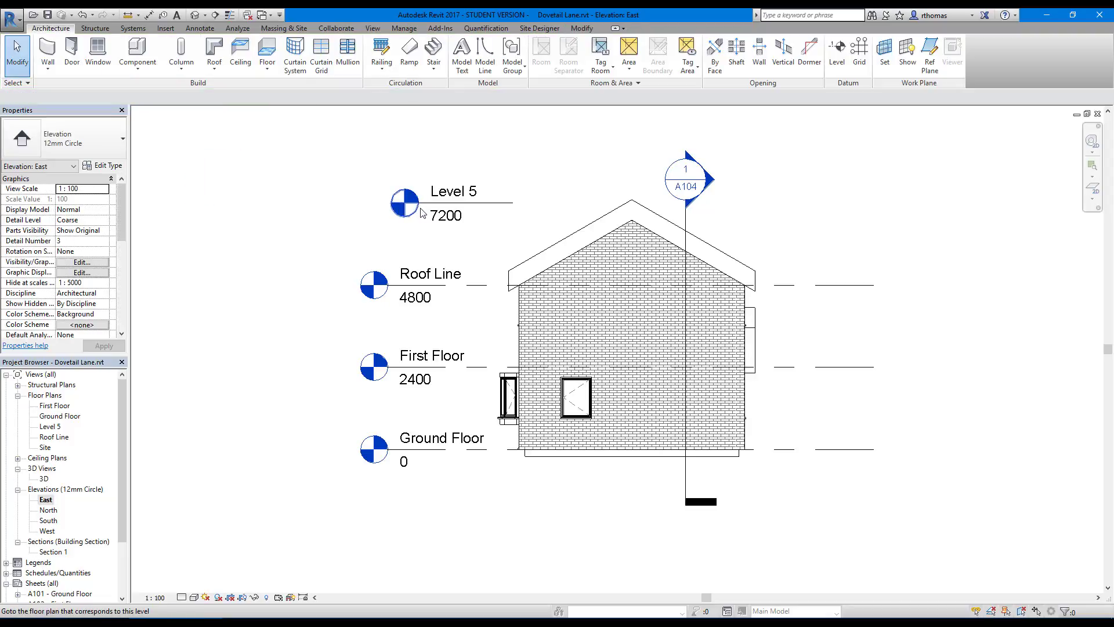
Step: Shift the Level 5 line to the left and deselect it
left_click(439, 194)
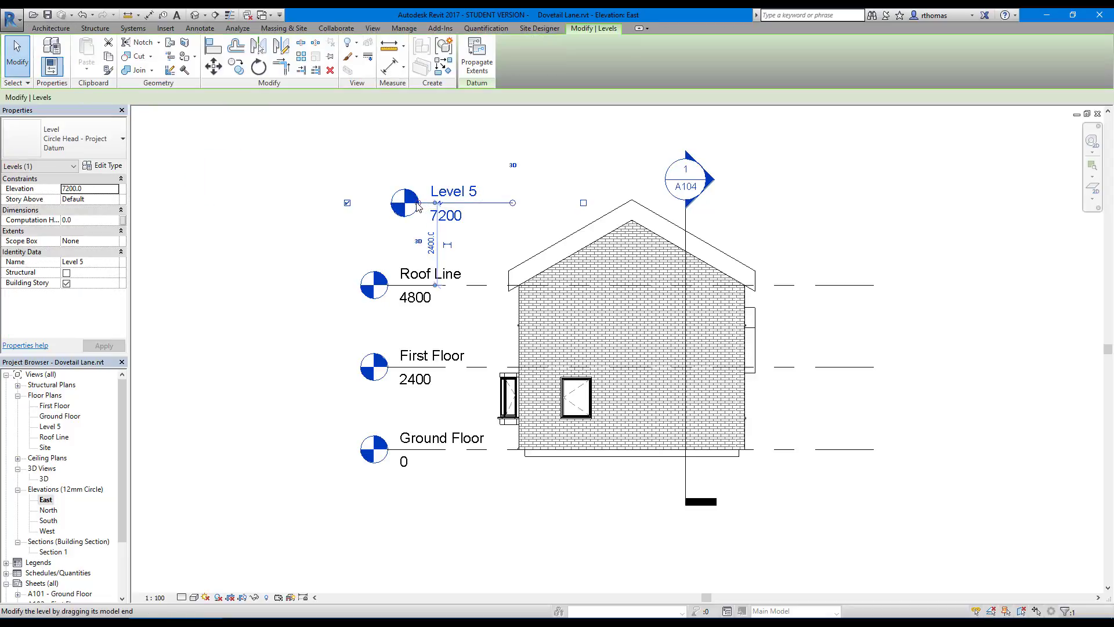
left_click_drag(417, 203, 388, 203)
left_click(285, 292)
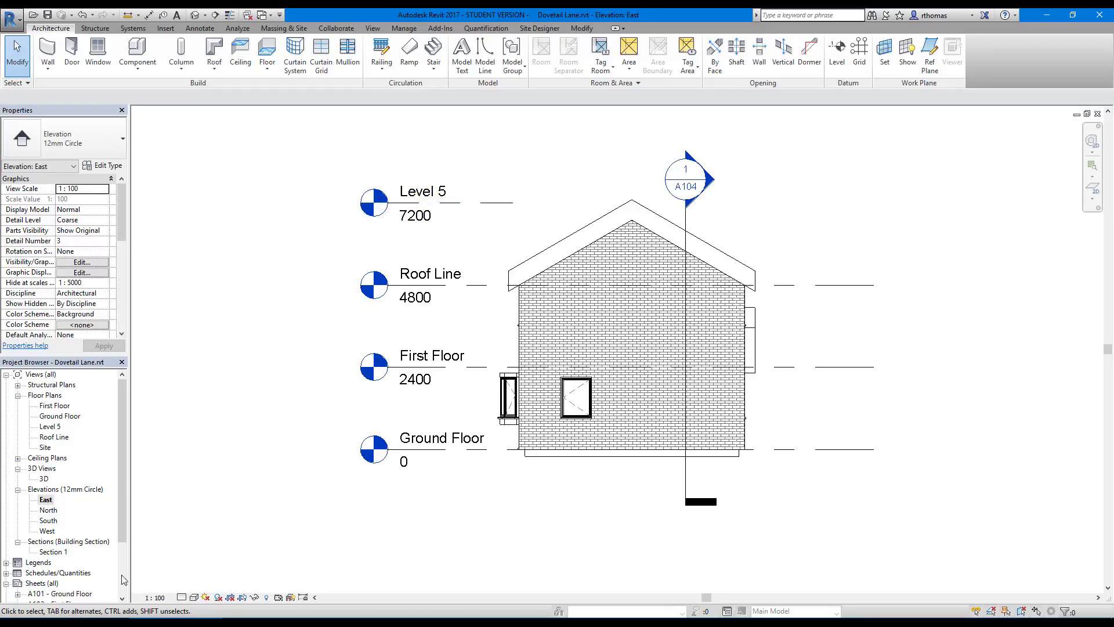
Step: Delete the Level 5 floor plan view from the Project Browser
left_click(54, 428)
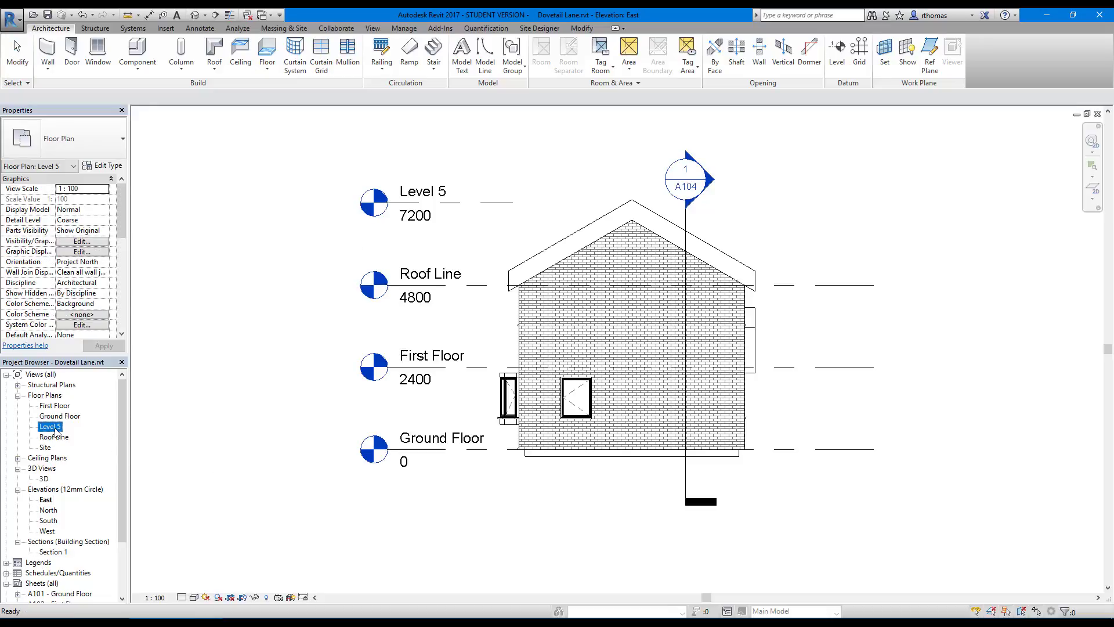
right_click(54, 428)
left_click(108, 330)
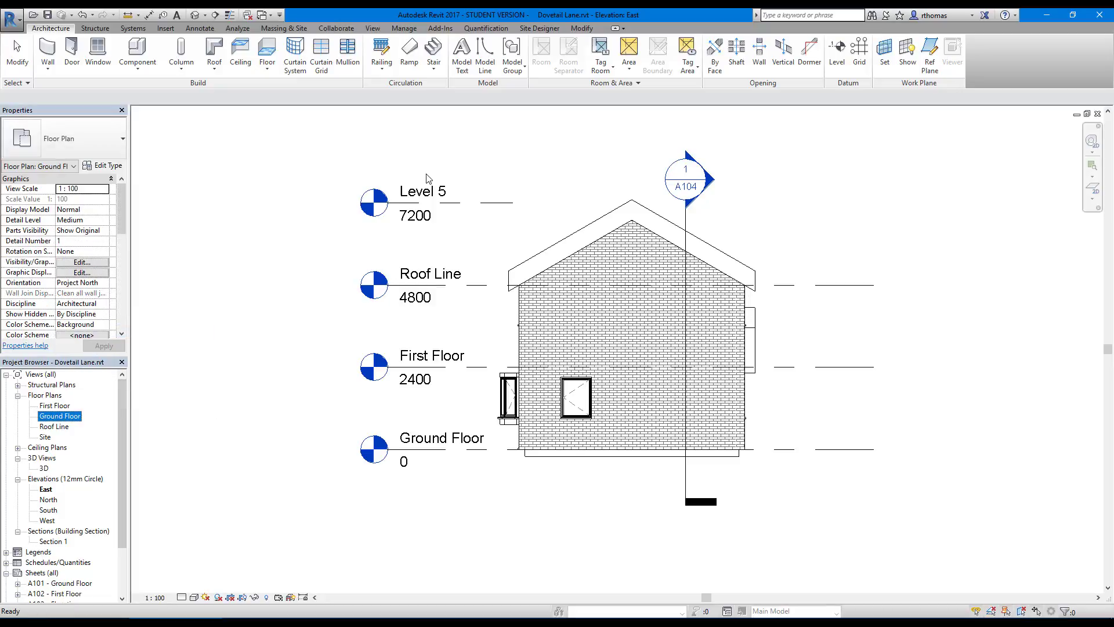
Step: Delete the Level 5 level line and confirm removing it with its view
left_click(417, 200)
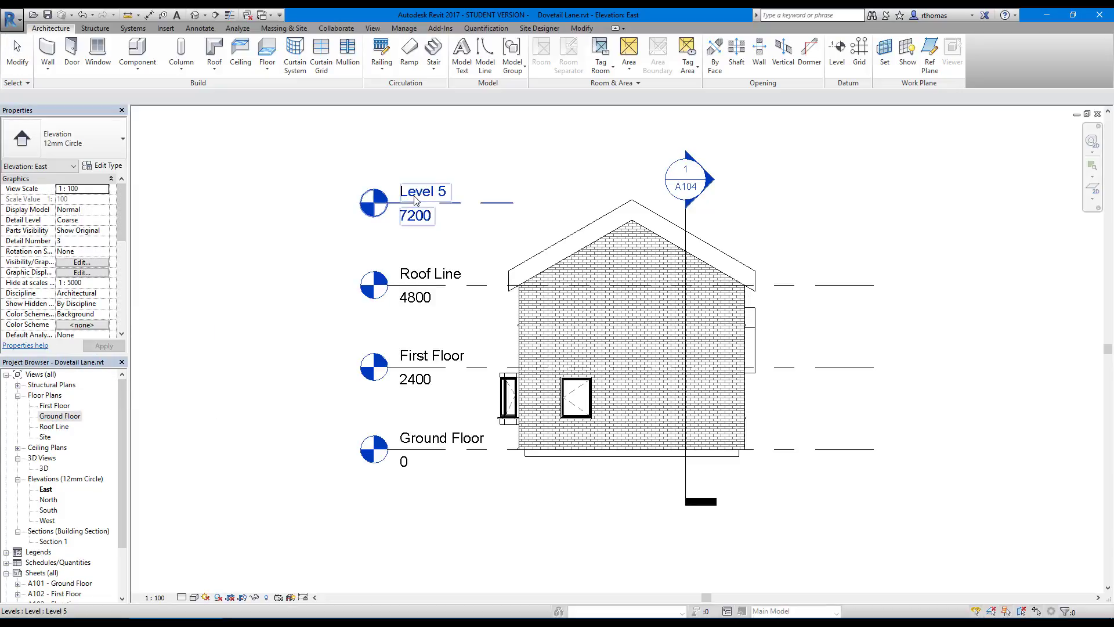
right_click(399, 197)
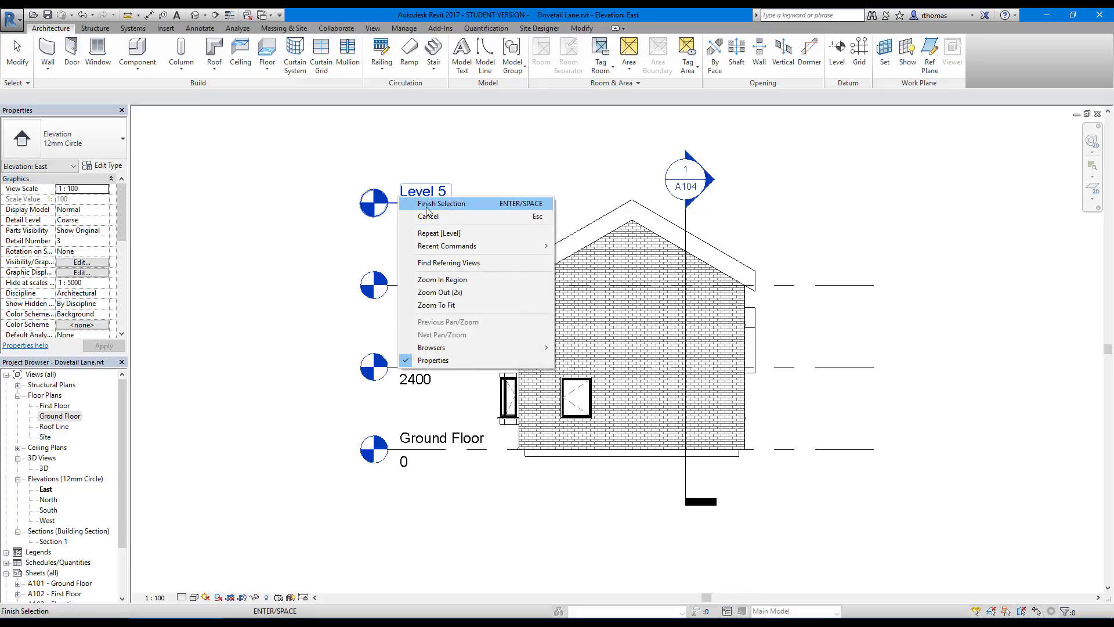
left_click(434, 217)
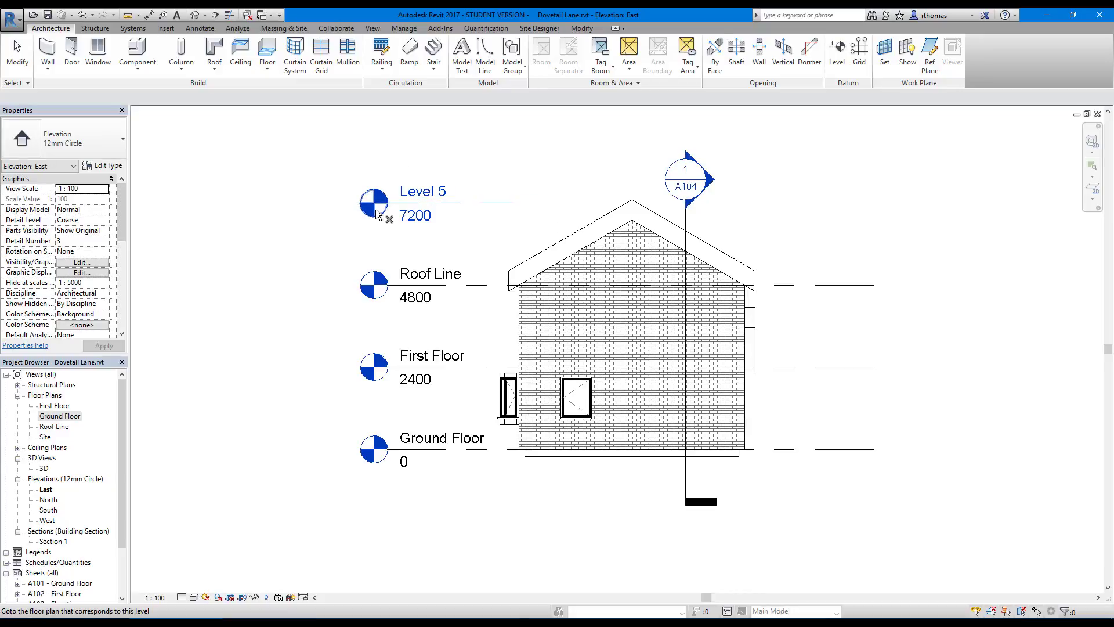
right_click(266, 164)
left_click(294, 184)
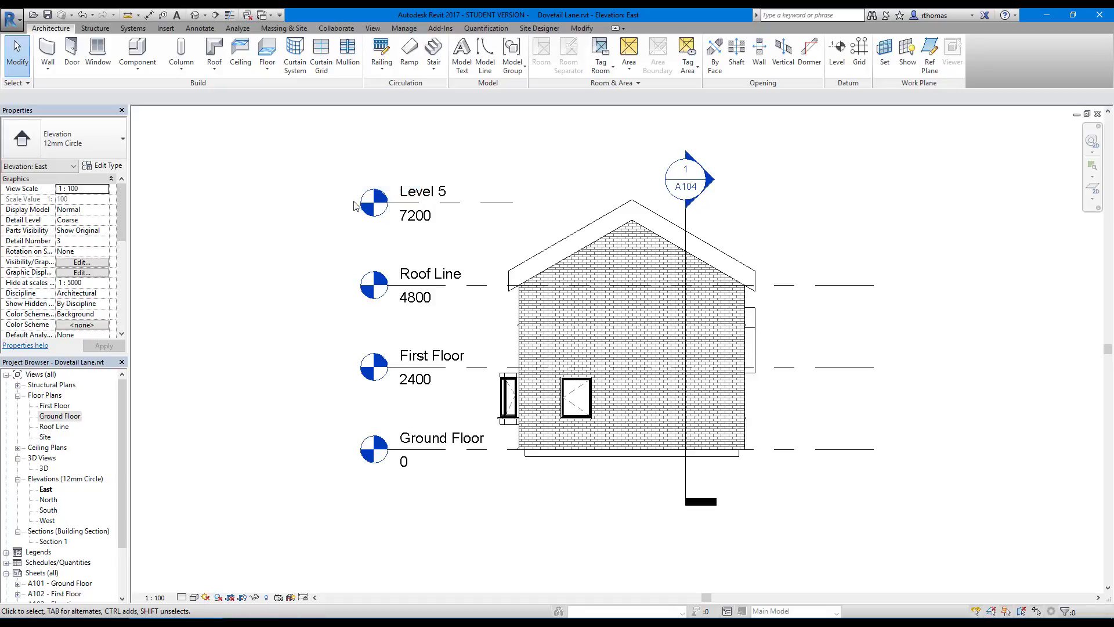
left_click(405, 209)
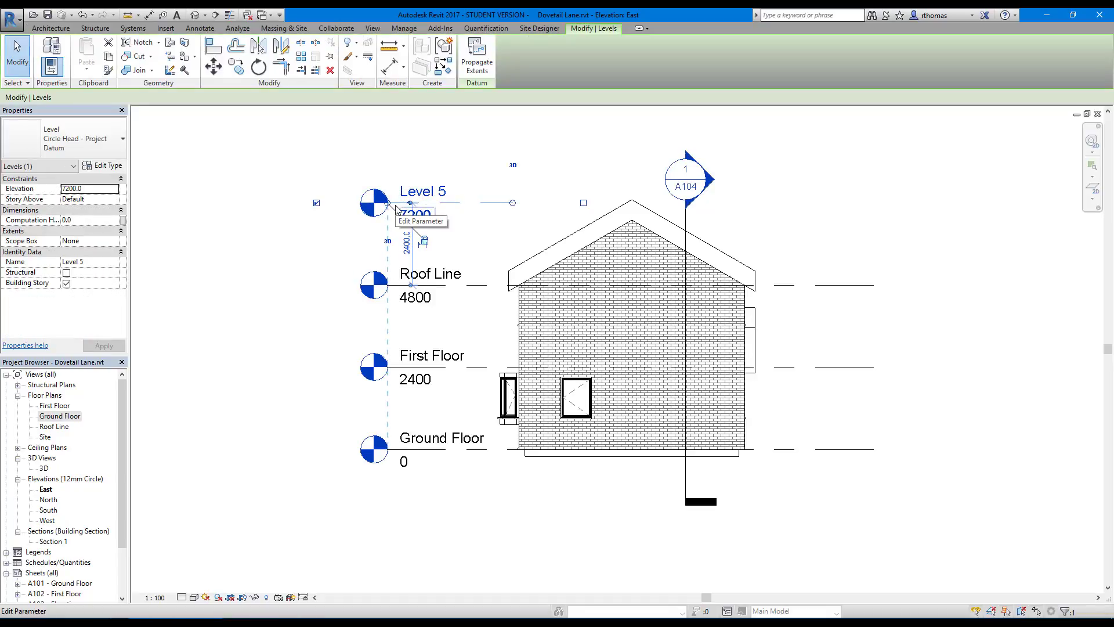
key("Delete")
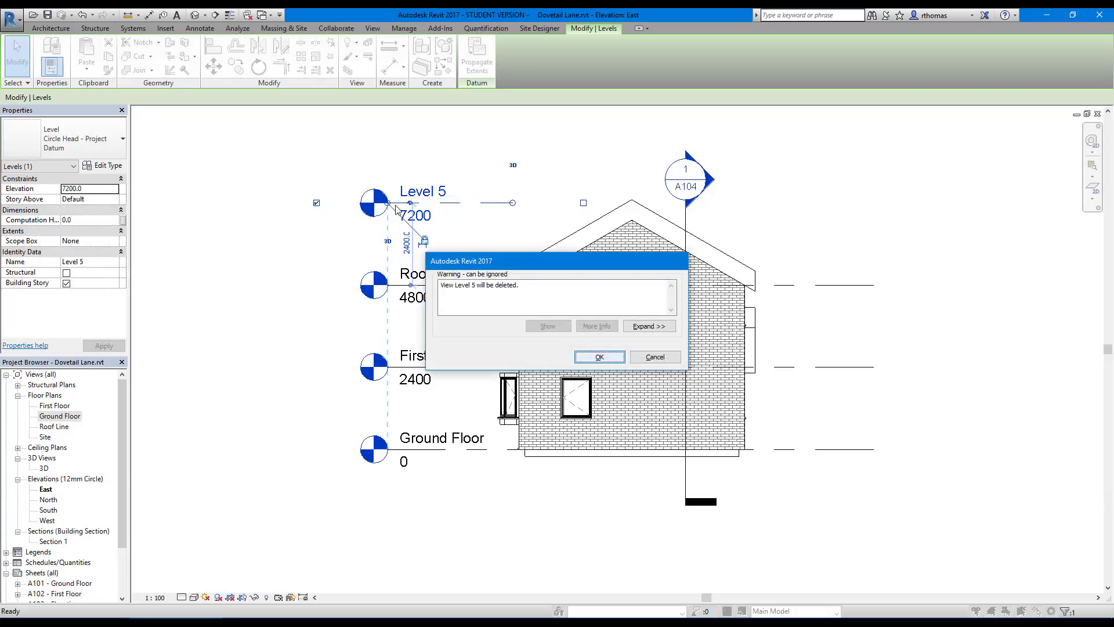
left_click(598, 357)
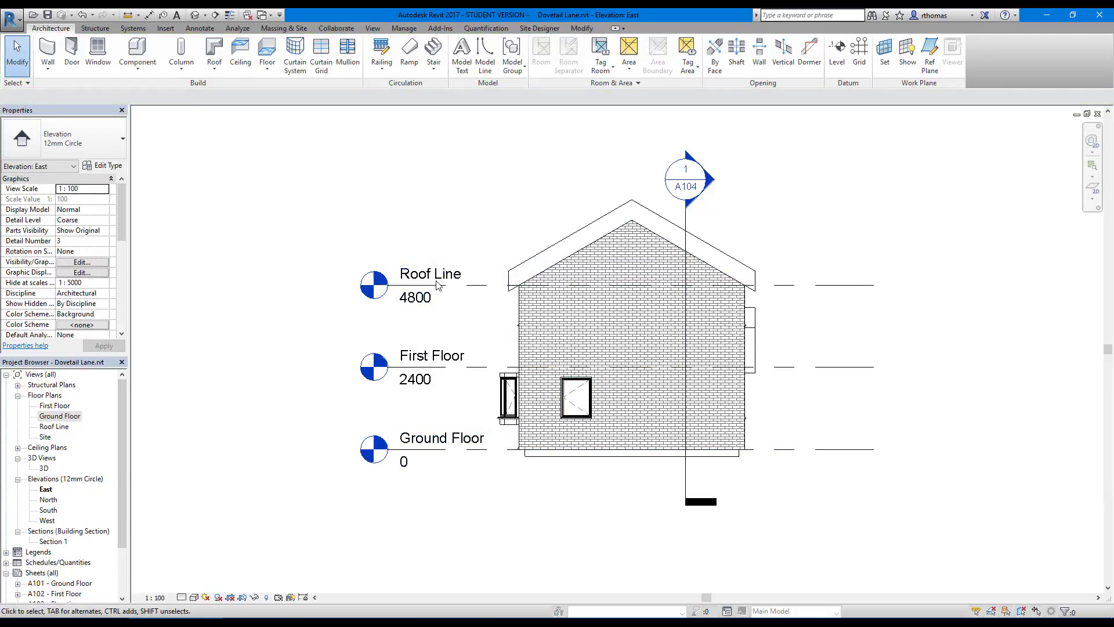
Step: Open the Ground Floor plan, zoom in and Tab-select the whole stair, then zoom back out
double_click(60, 416)
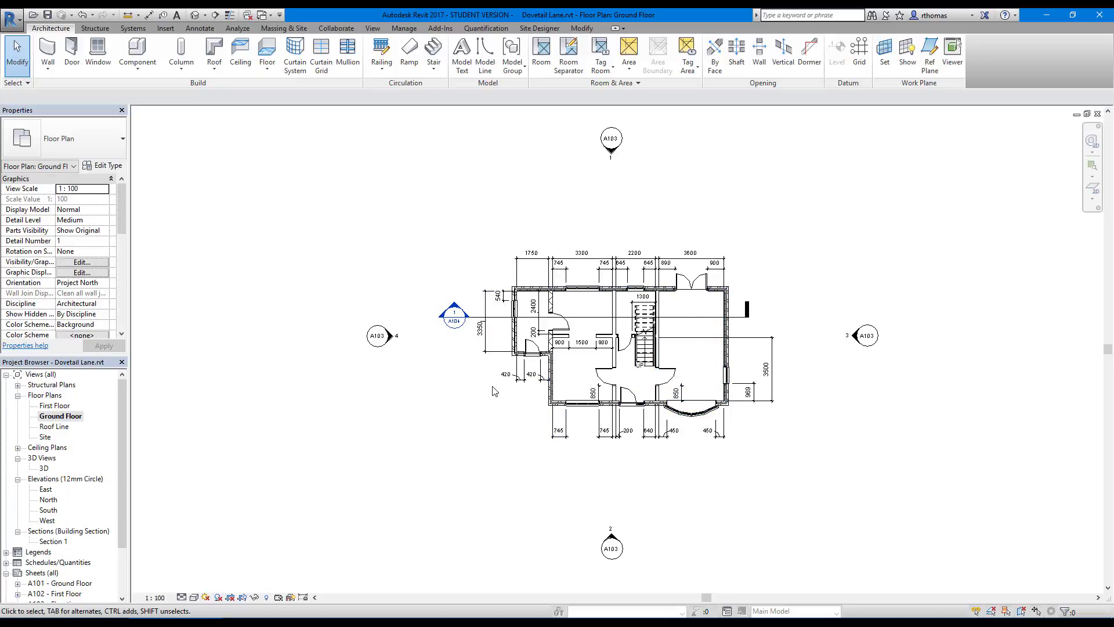
scroll(663, 408, "up", 5)
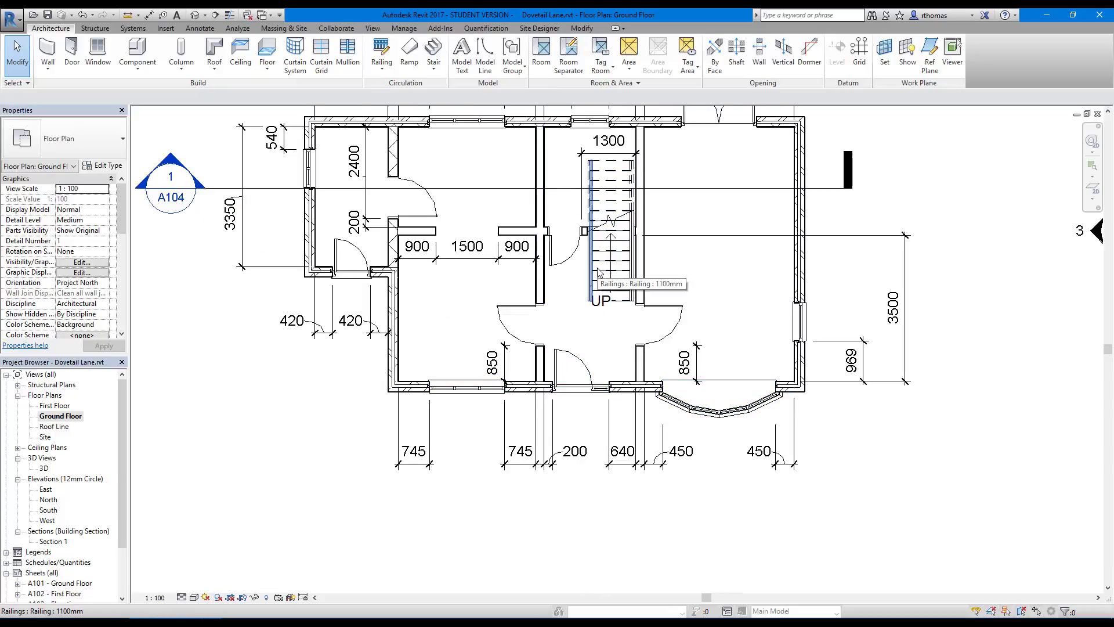
key("Tab")
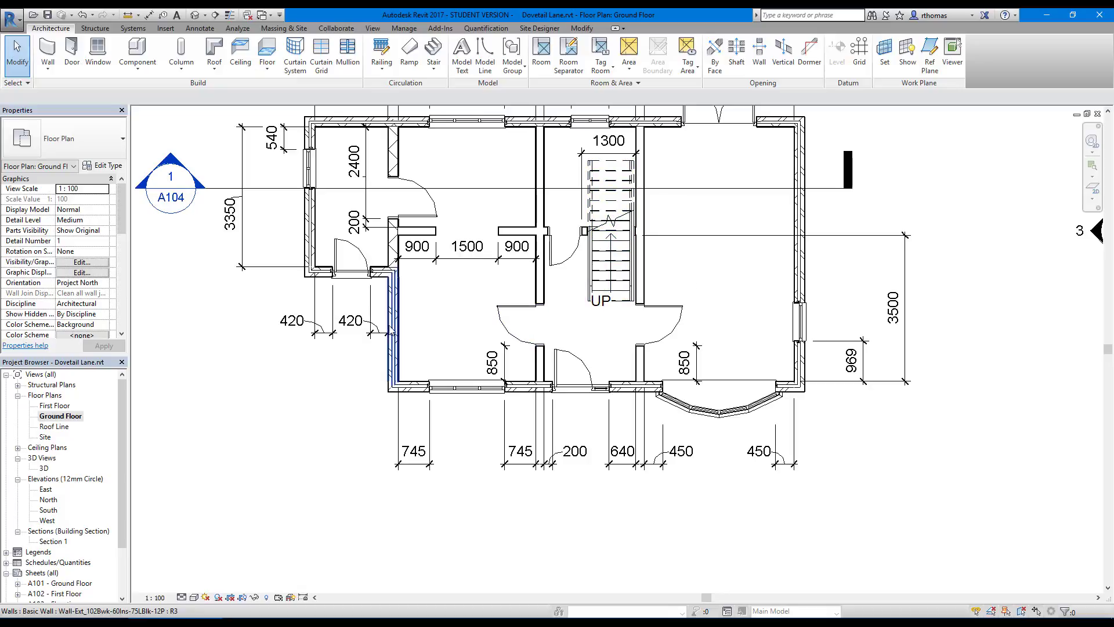
scroll(349, 322, "up", 1)
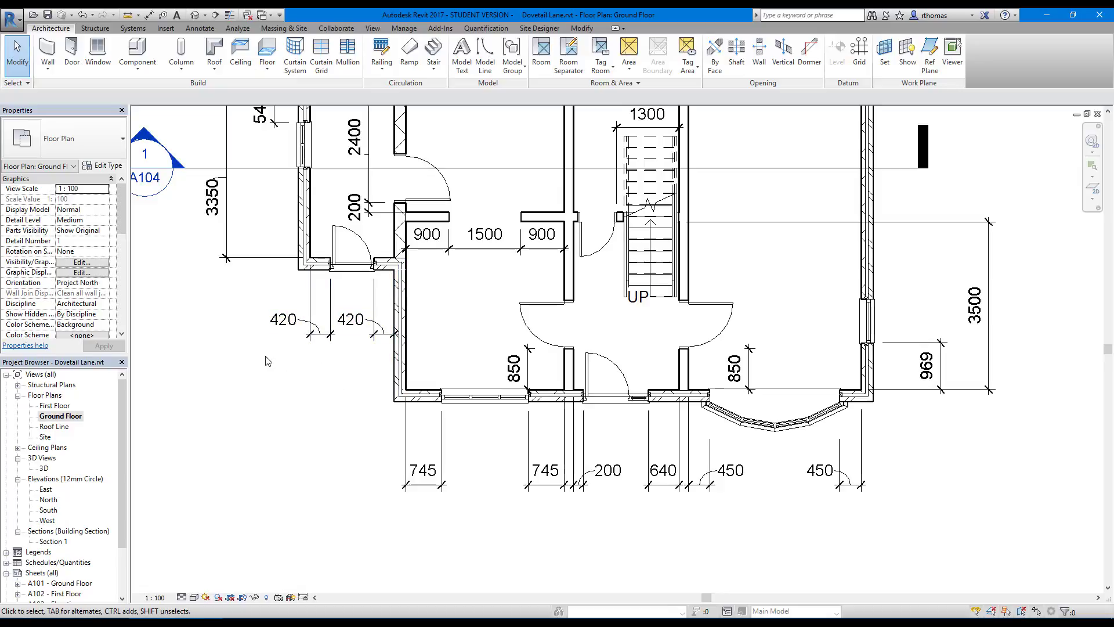
scroll(319, 374, "down", 5)
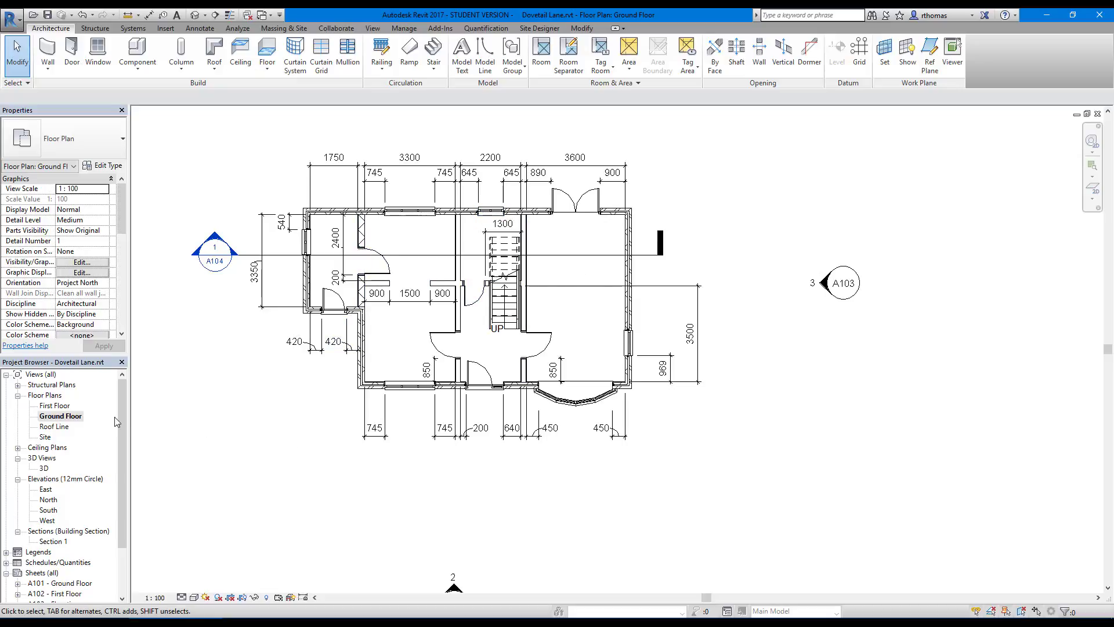
double_click(57, 406)
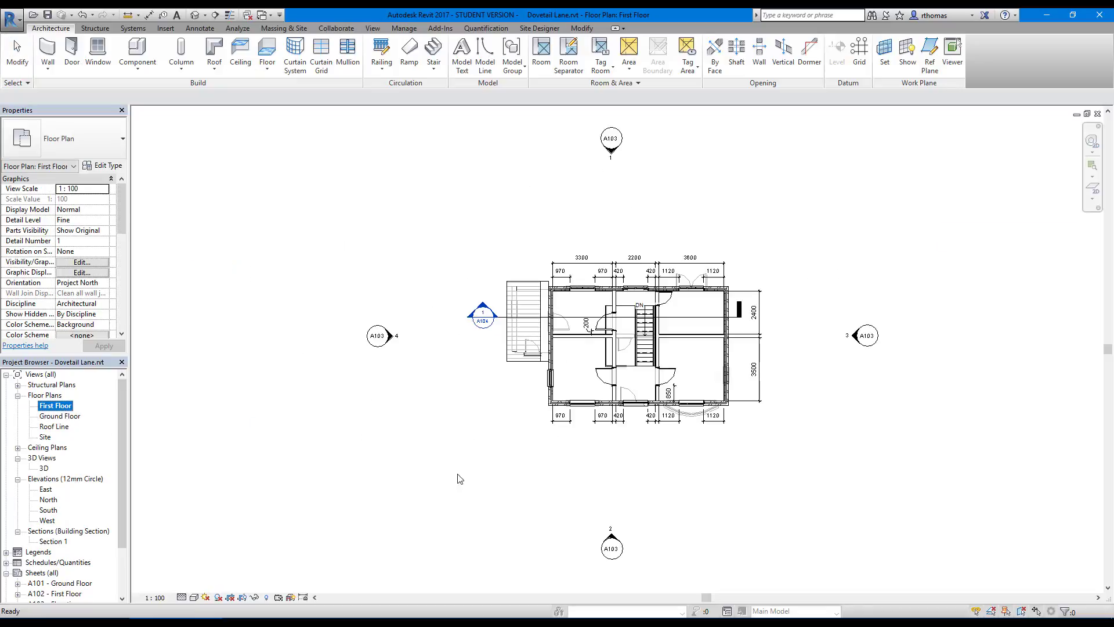
scroll(594, 290, "up", 5)
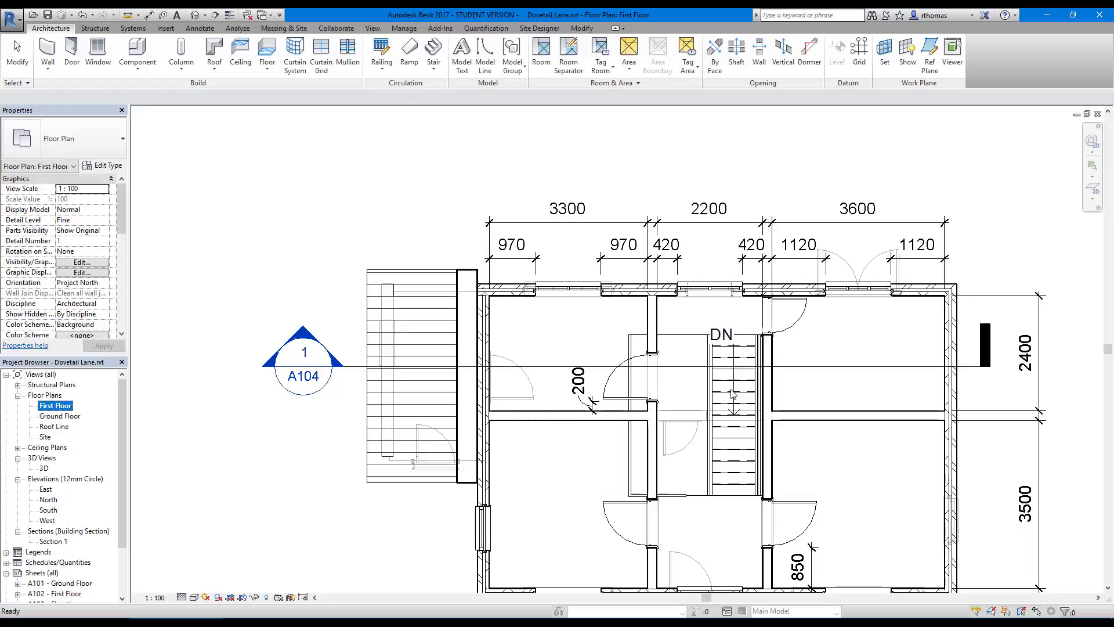
middle_click_drag(797, 365, 781, 241)
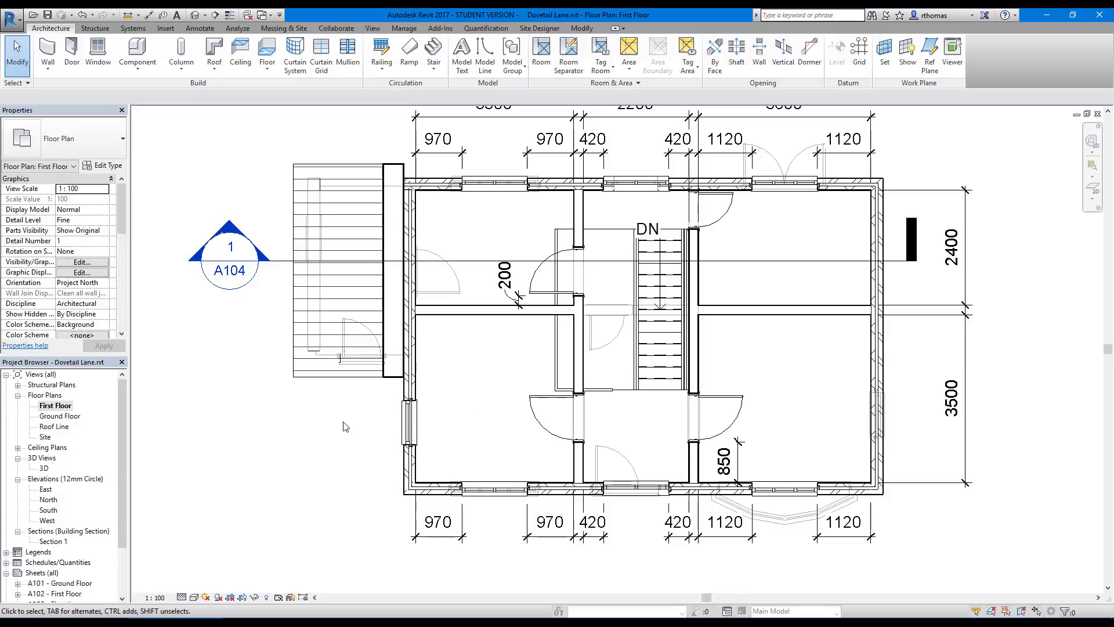
Step: Open the Roof Line plan and zoom to fit the roof and all elevation markers
double_click(59, 427)
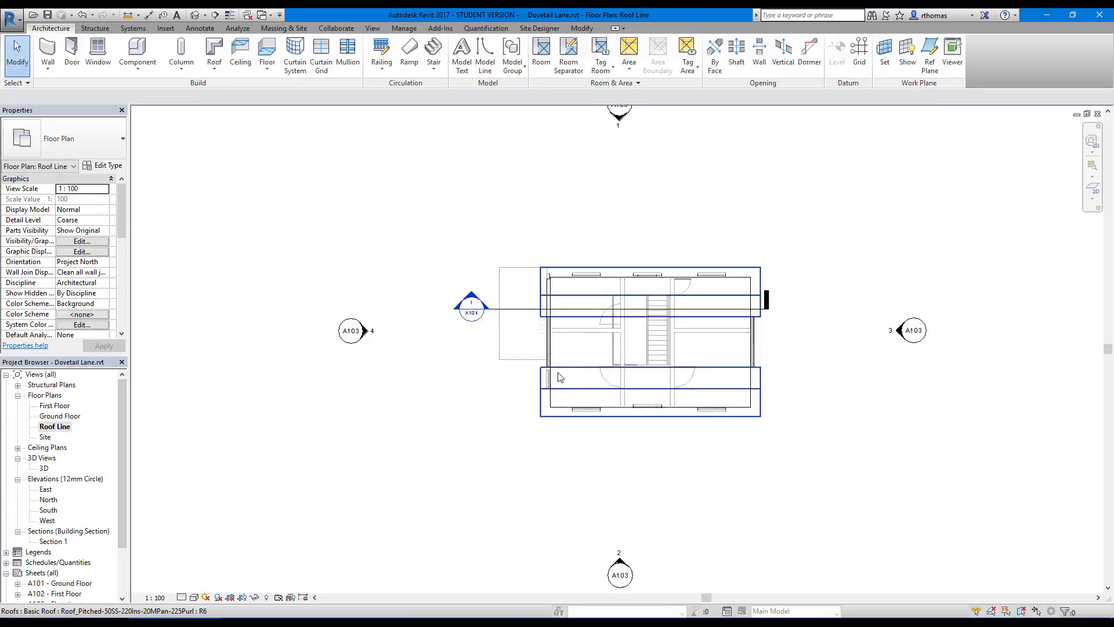
scroll(559, 377, "up", 4)
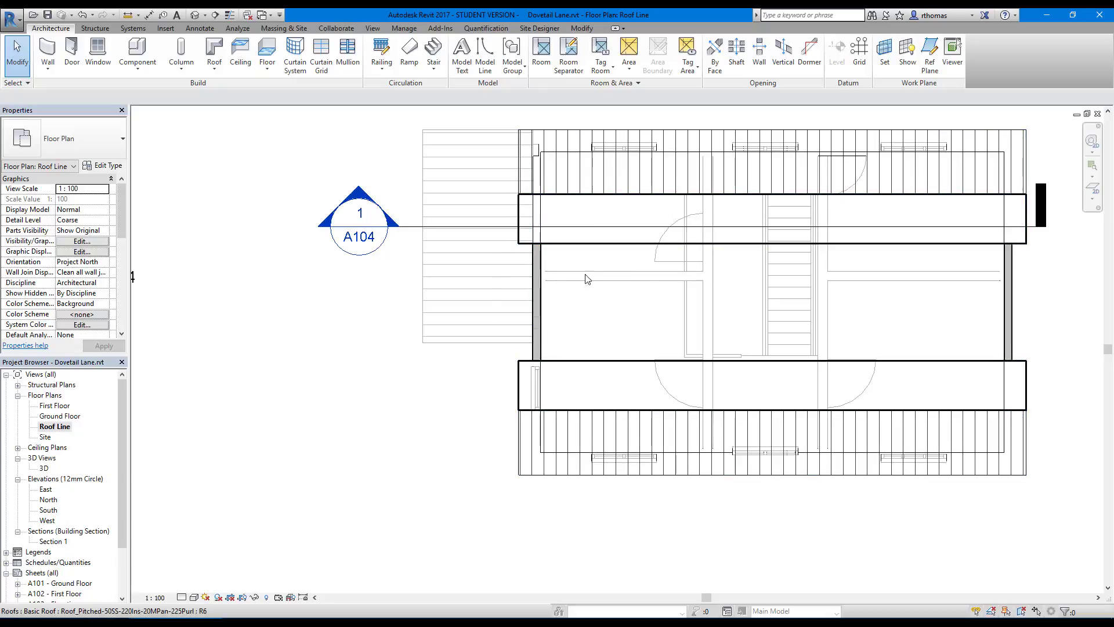
key("z")
key("f")
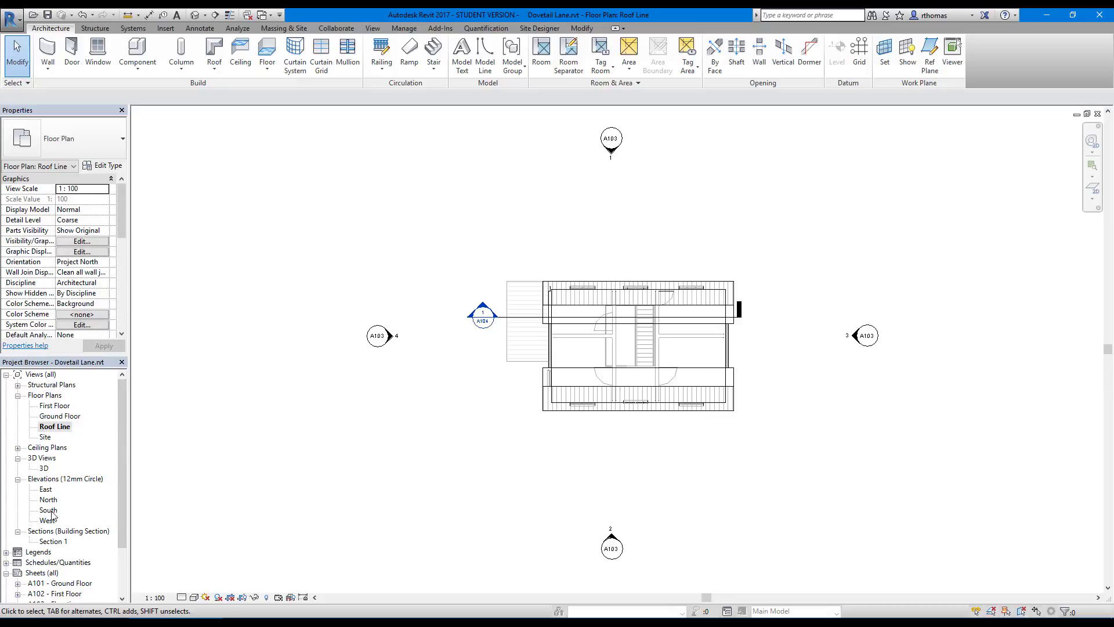
Step: Open the 3D view, then the East, North, South and West elevations, ending on the Ground Floor plan
double_click(44, 469)
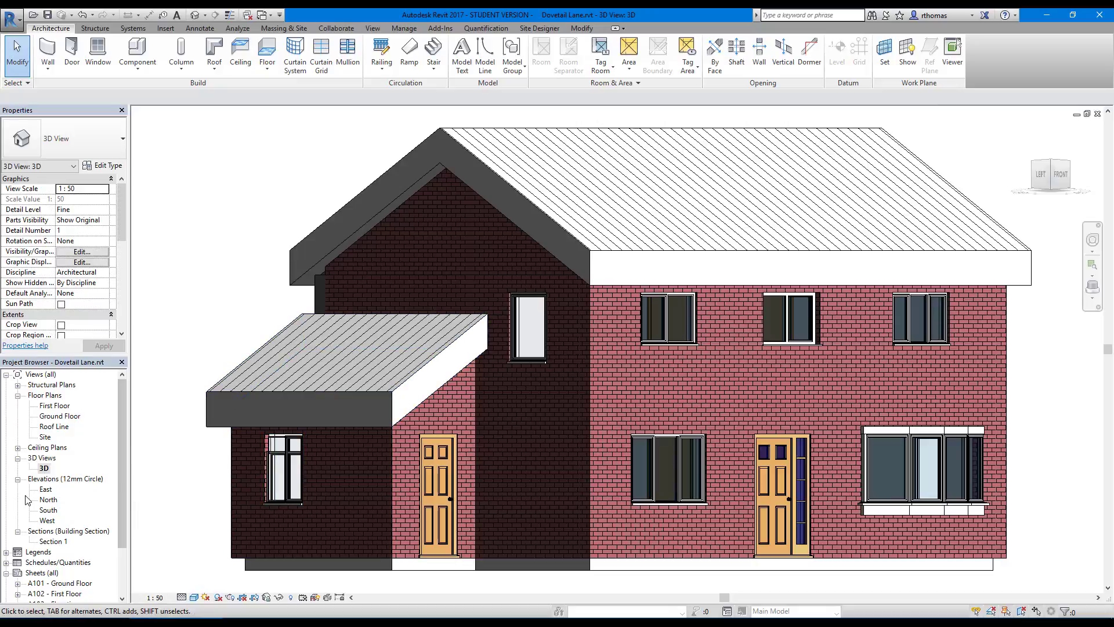
double_click(46, 489)
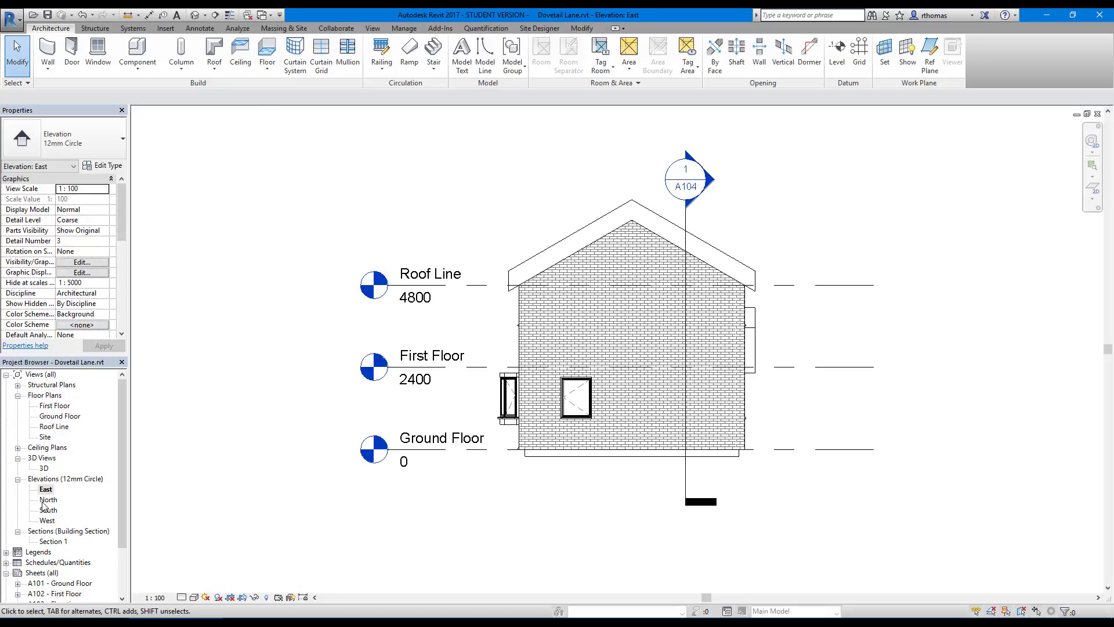
double_click(47, 500)
double_click(46, 511)
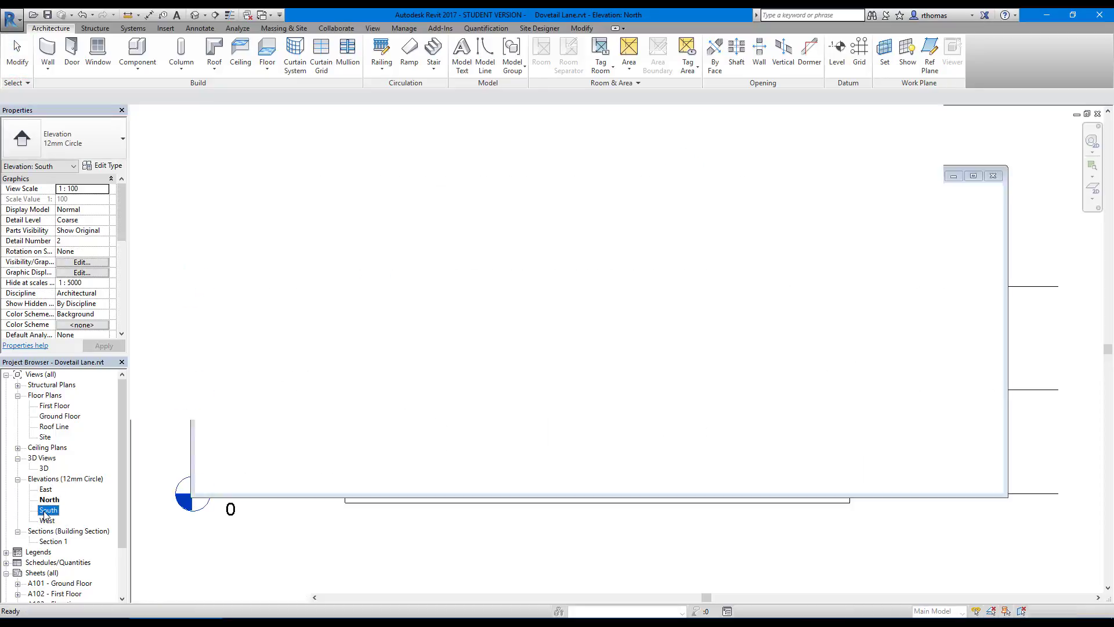
double_click(46, 520)
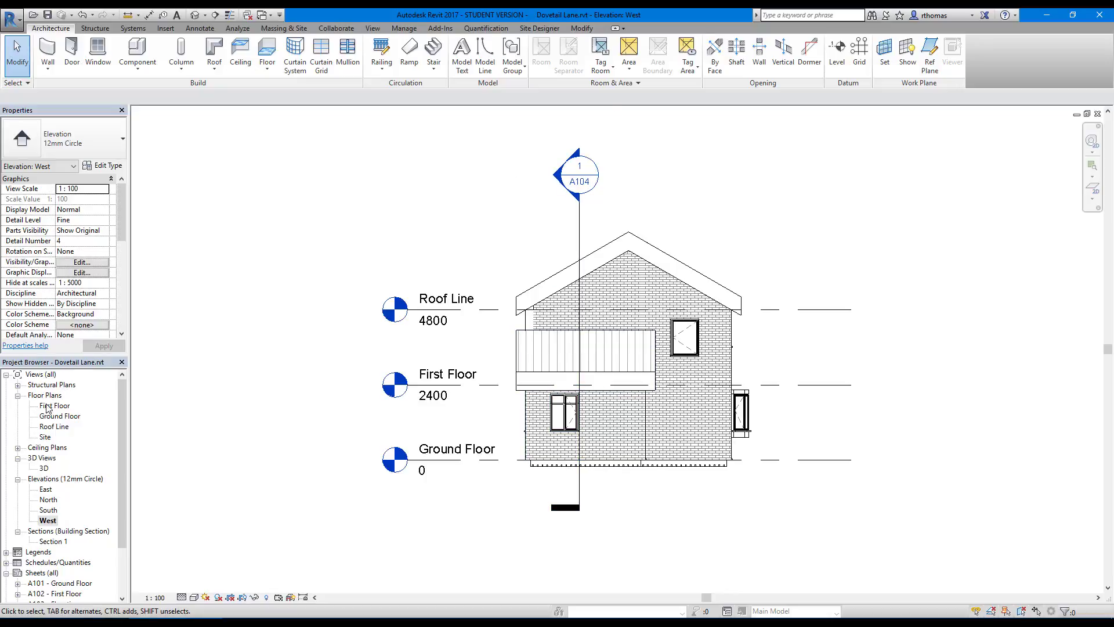
double_click(60, 415)
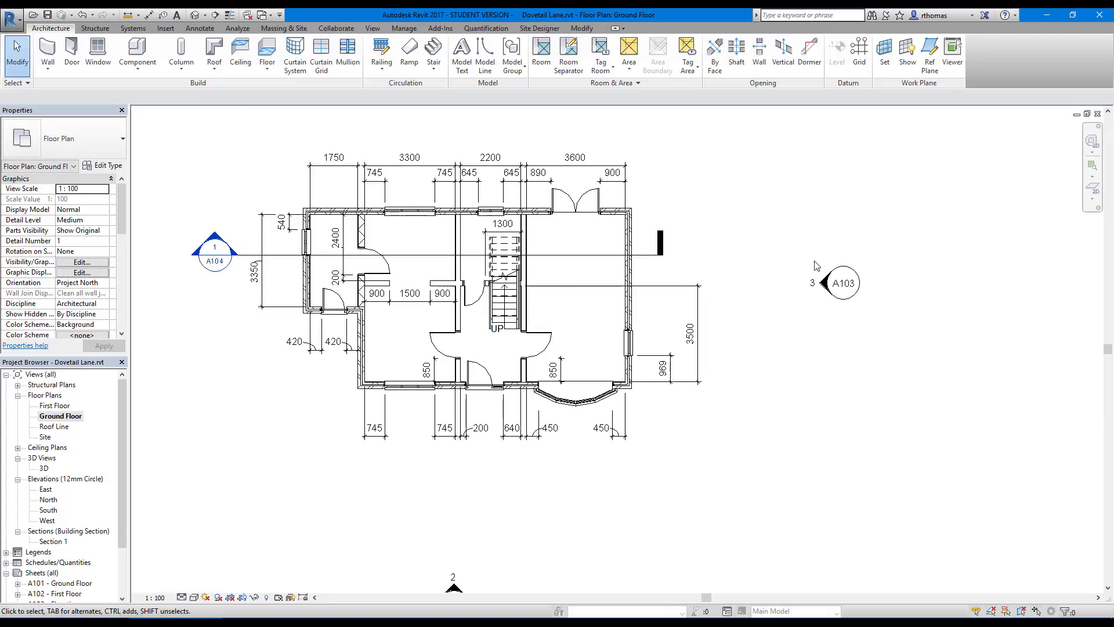
Step: Switch to the View tab and view Section 1, then the East elevation
left_click(373, 28)
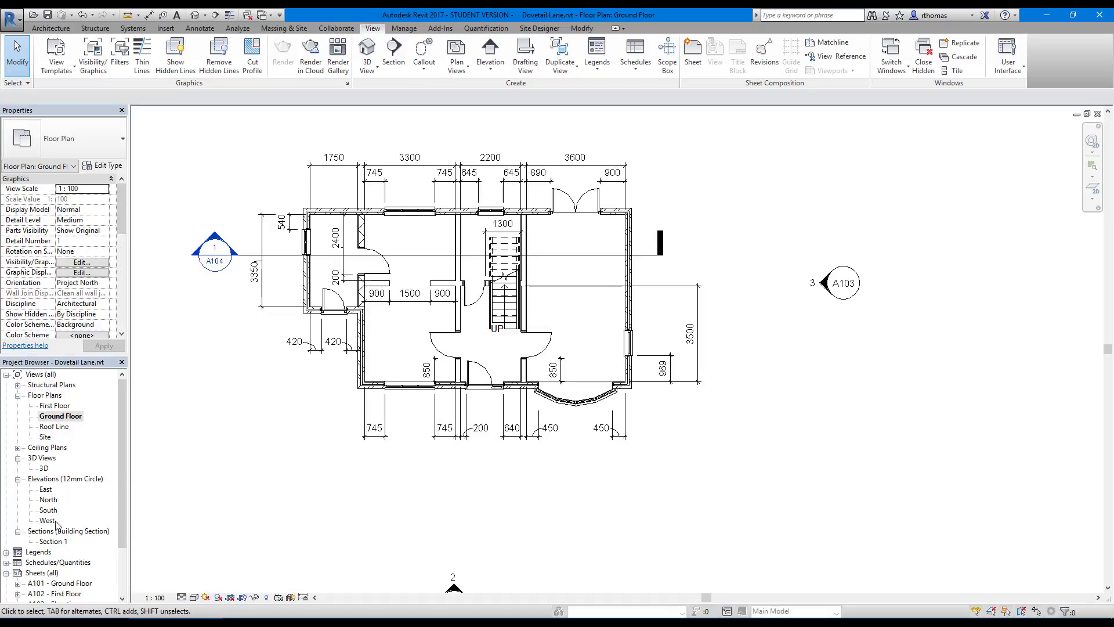
double_click(53, 541)
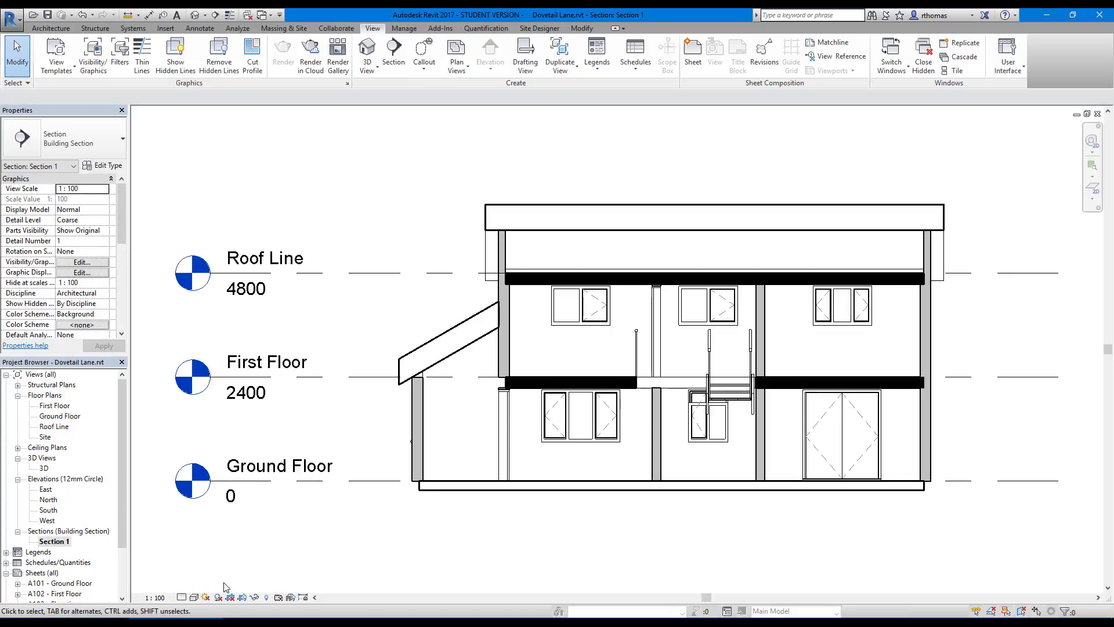
double_click(45, 490)
right_click(577, 333)
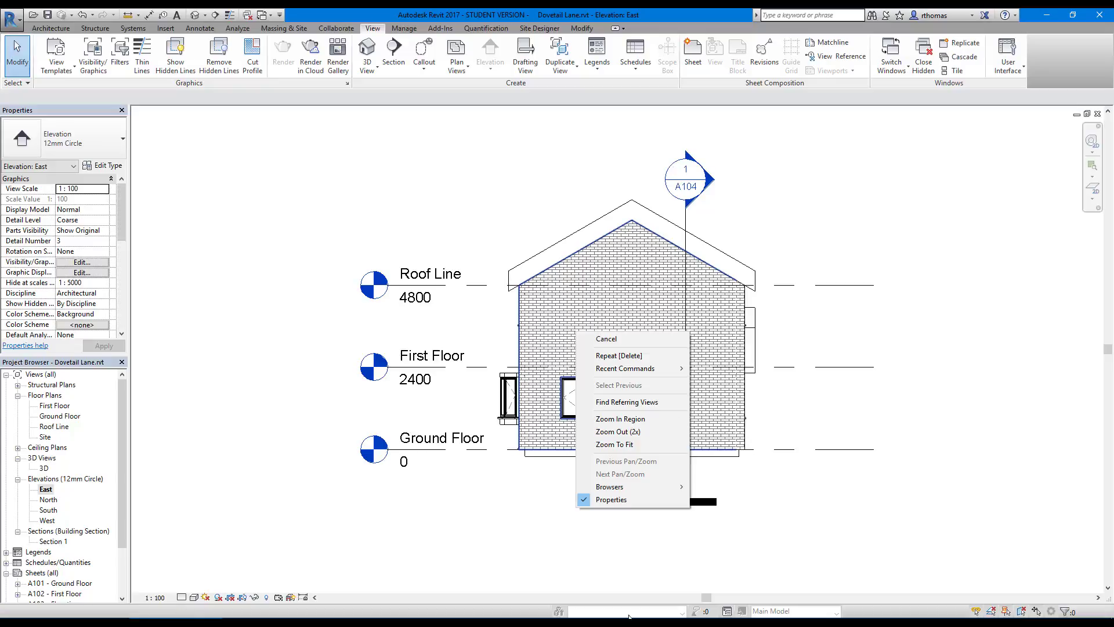
left_click(225, 331)
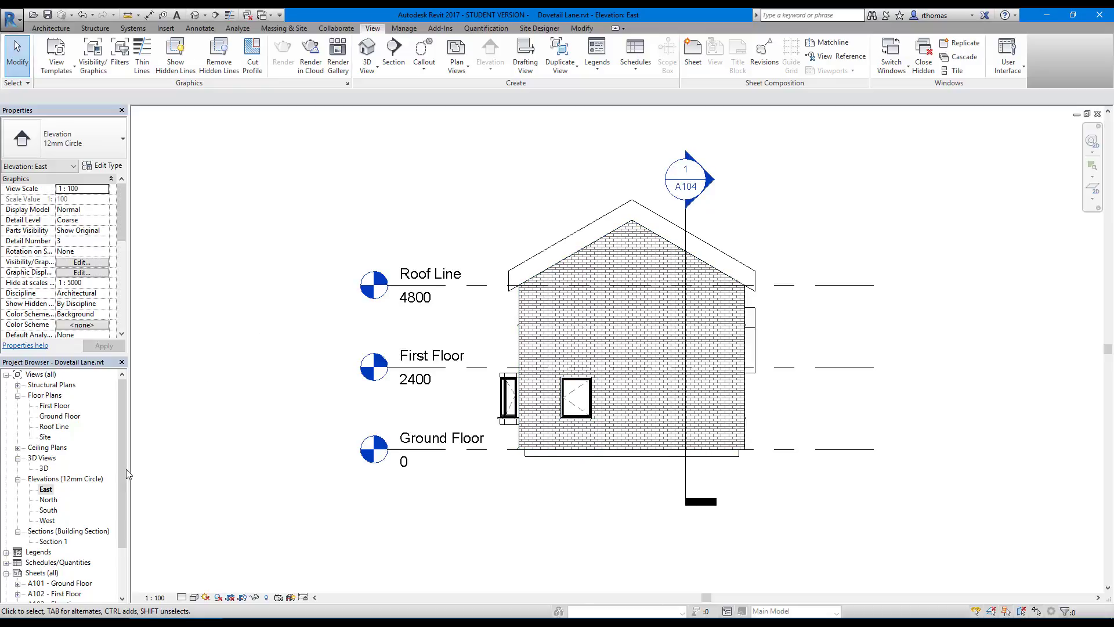
Step: Reopen the Ground Floor plan zoomed to fit with all four elevation markers
left_click_drag(120, 423, 138, 396)
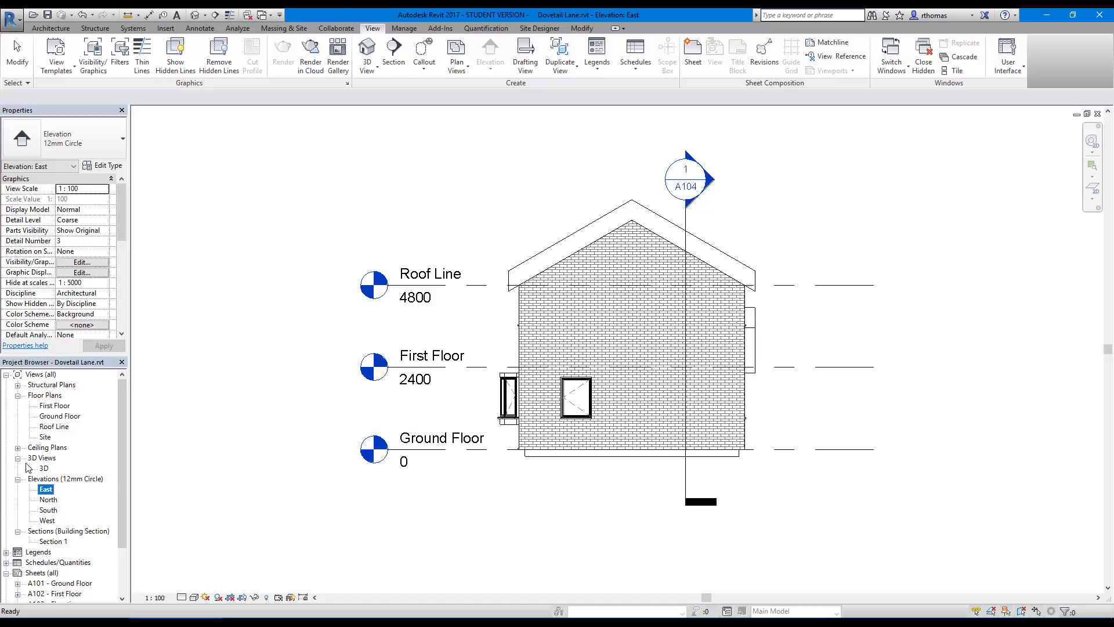
left_click(62, 420)
double_click(60, 417)
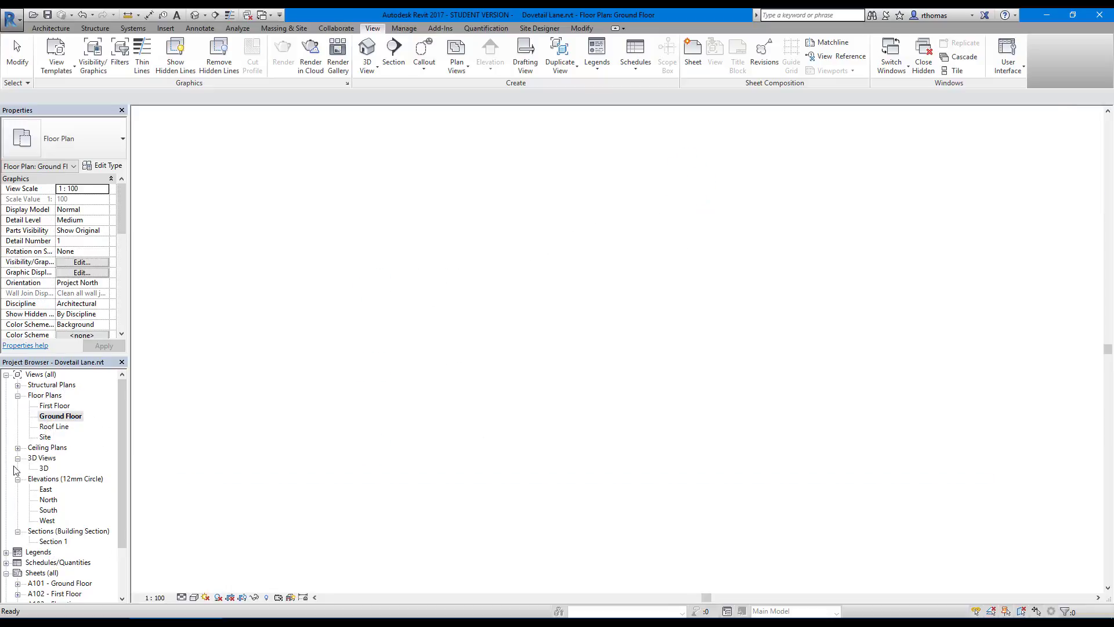
key("z")
key("f")
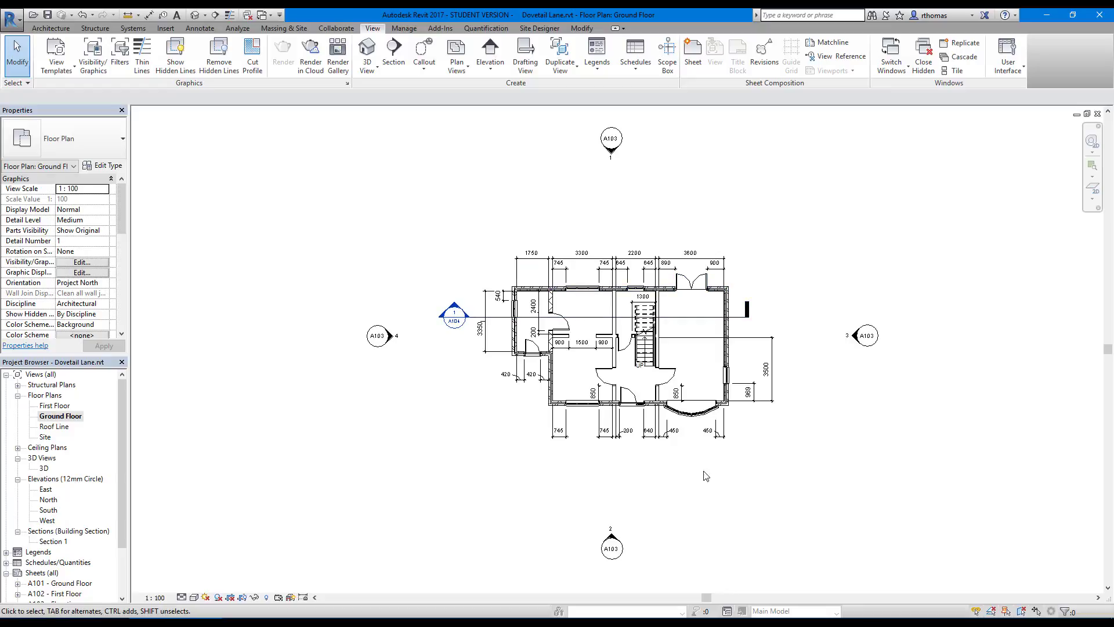
scroll(120, 433, "down", 2)
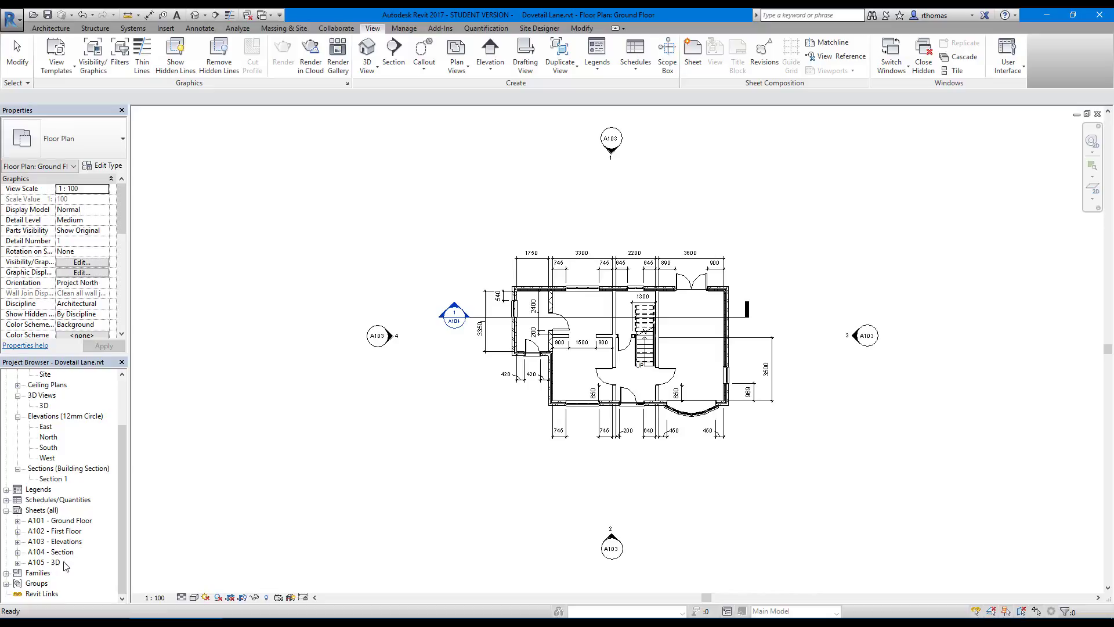
Step: Open sheet A101 - Ground Floor, then sheet A103 - Elevations
double_click(80, 521)
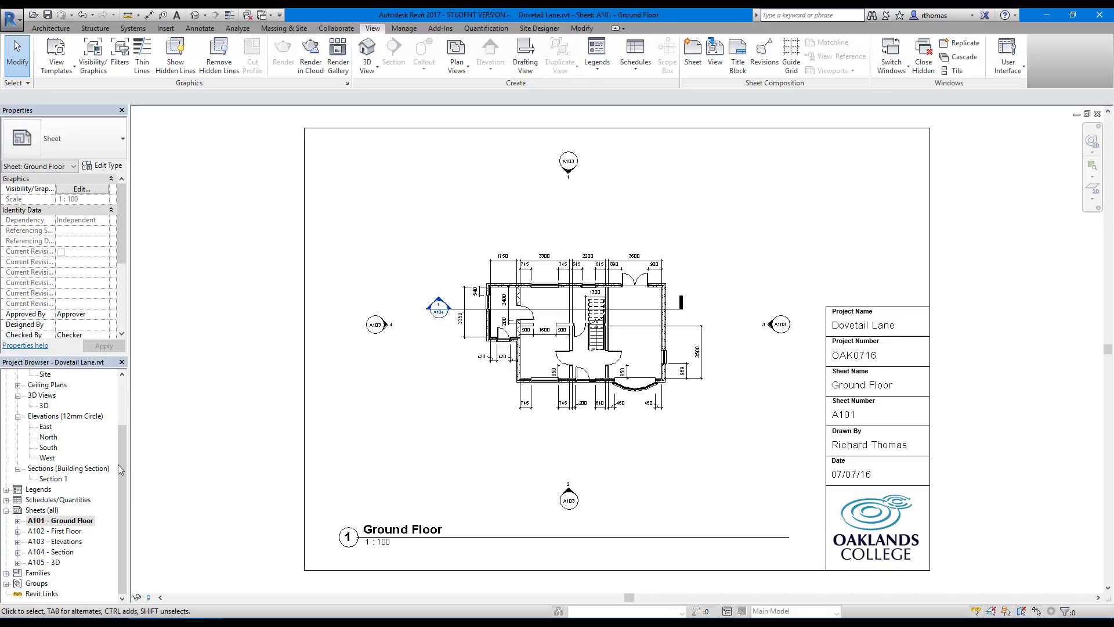
left_click_drag(117, 448, 120, 391)
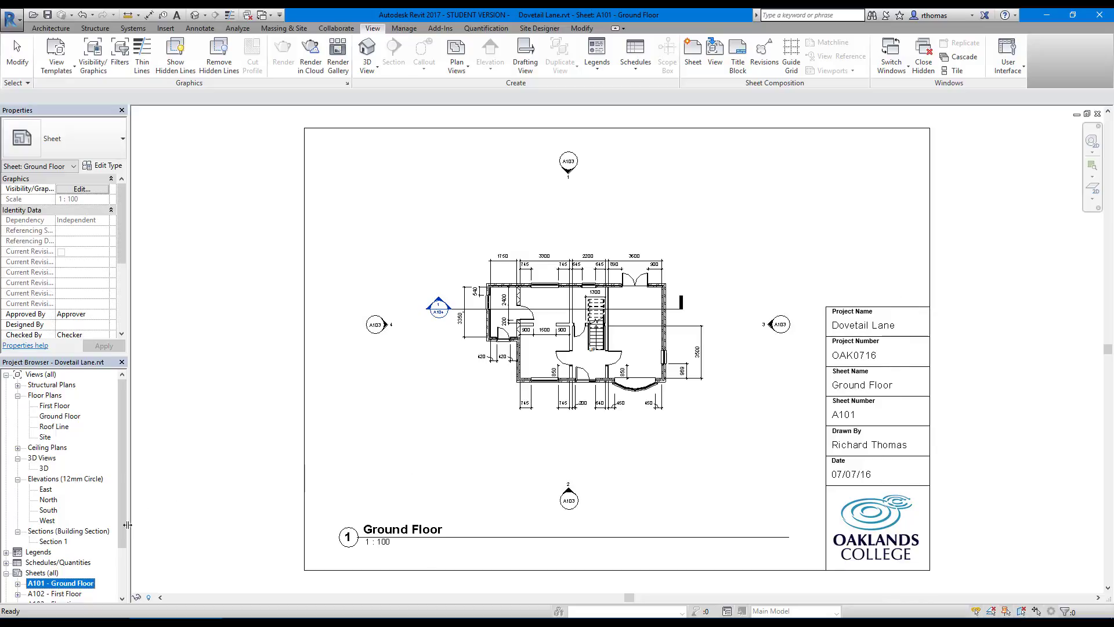
scroll(93, 546, "down", 2)
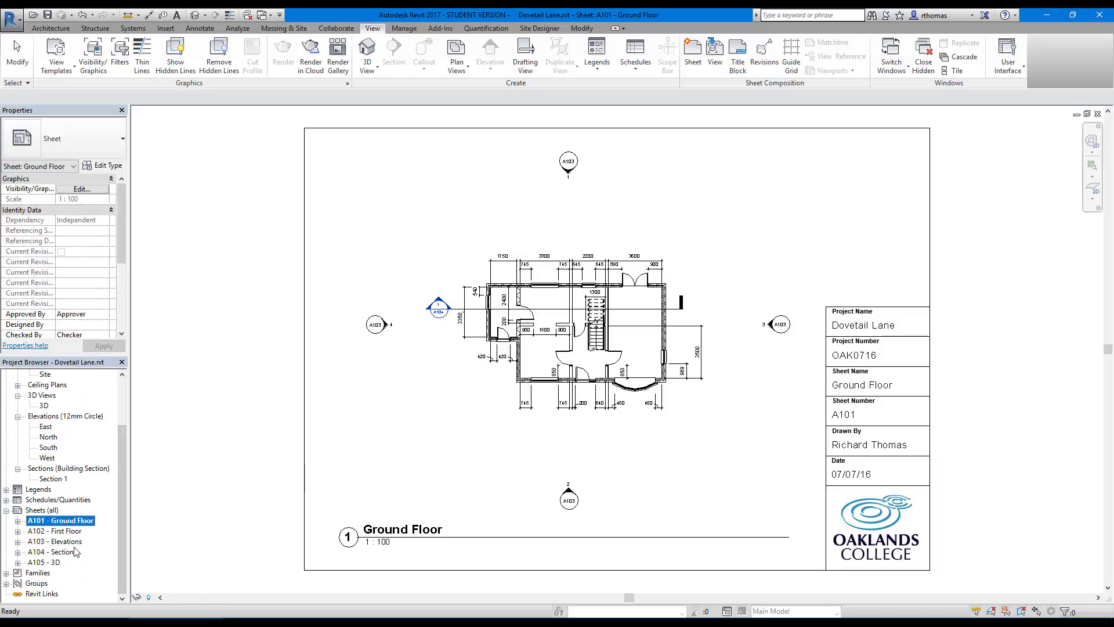
double_click(81, 542)
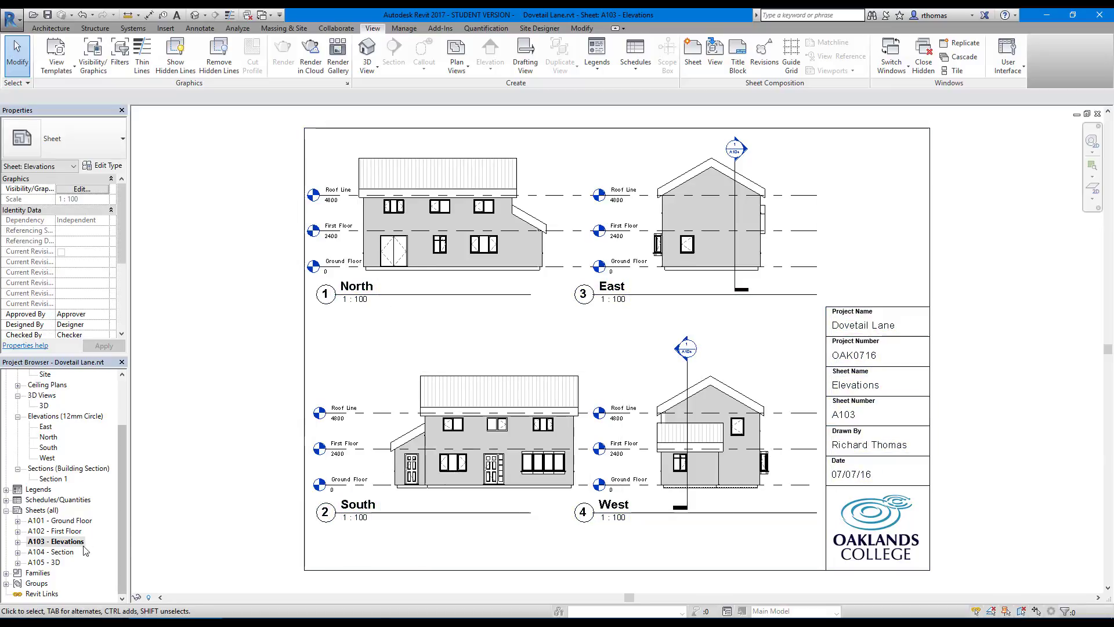
Step: Open sheet A104 - Section, then sheet A105 - 3D with the rendered house
left_click(55, 552)
double_click(55, 552)
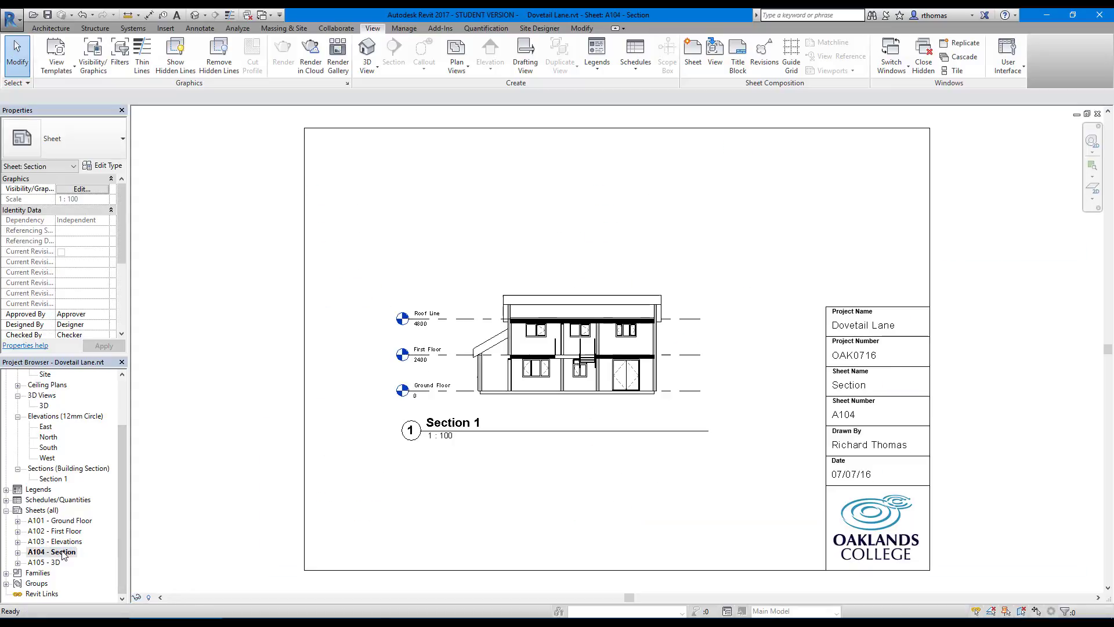
double_click(52, 562)
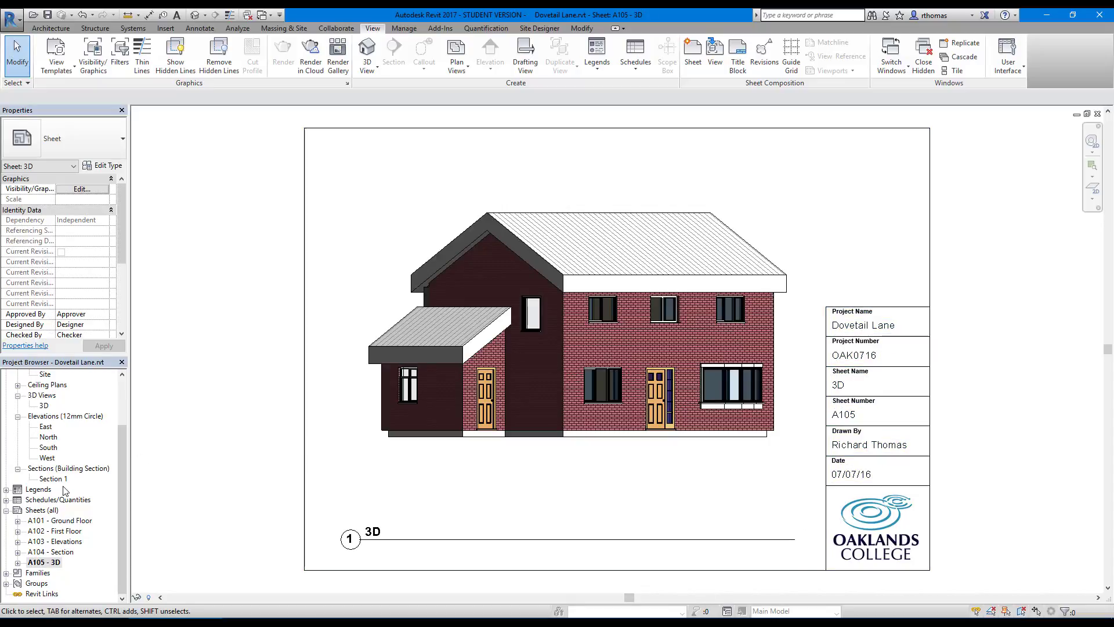
Step: Browse the Project Browser, selecting the building sections group and the A104 Section sheet
left_click_drag(121, 465, 120, 380)
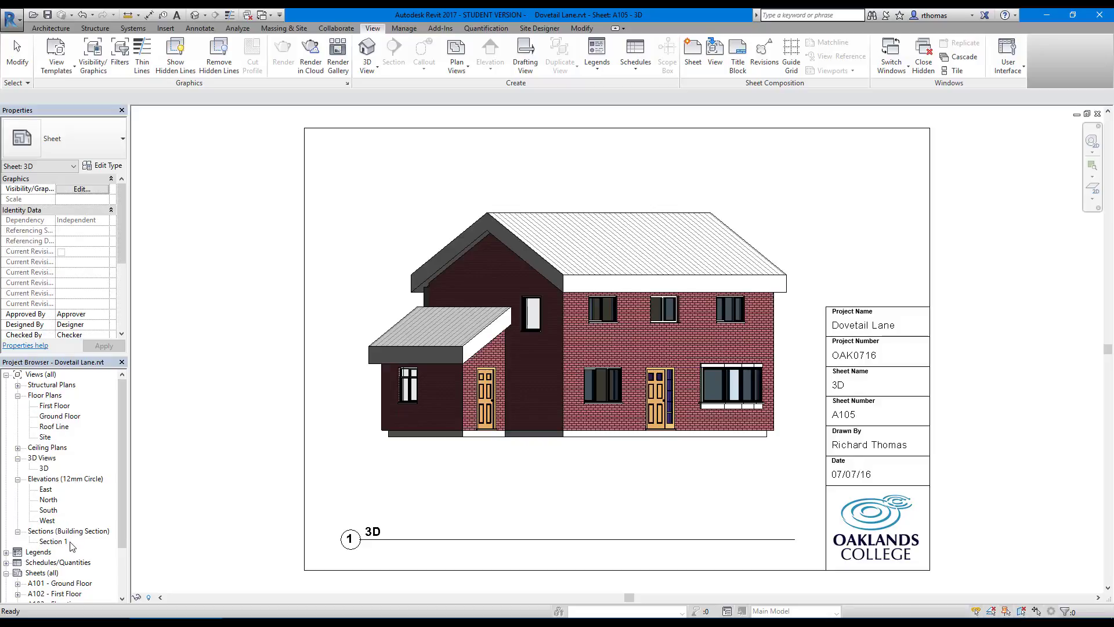
scroll(71, 546, "down", 2)
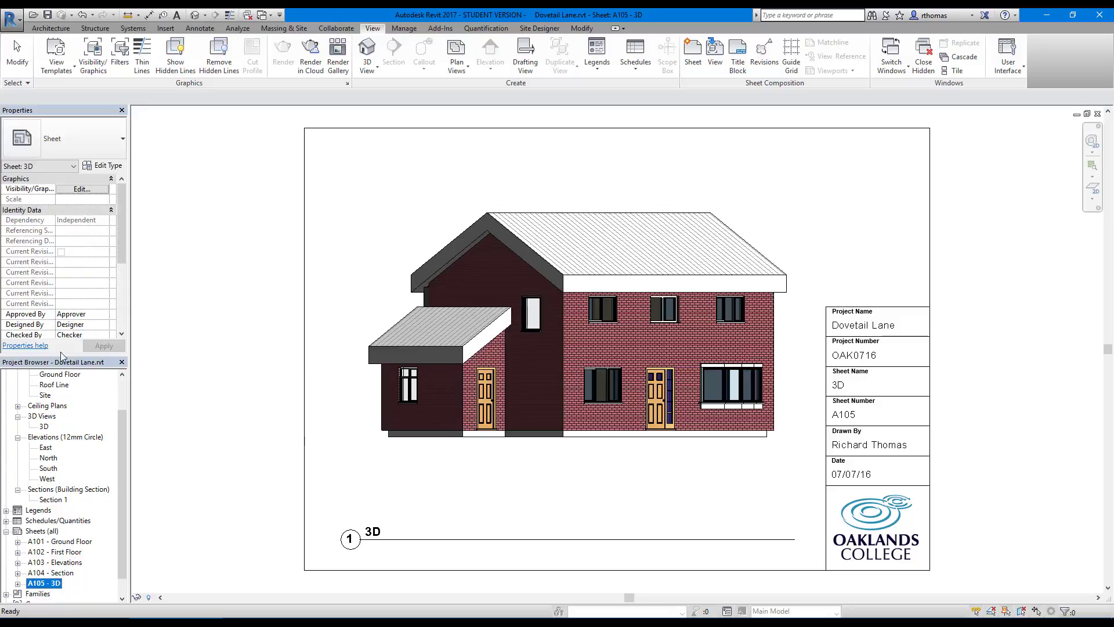
scroll(93, 427, "up", 2)
left_click(61, 531)
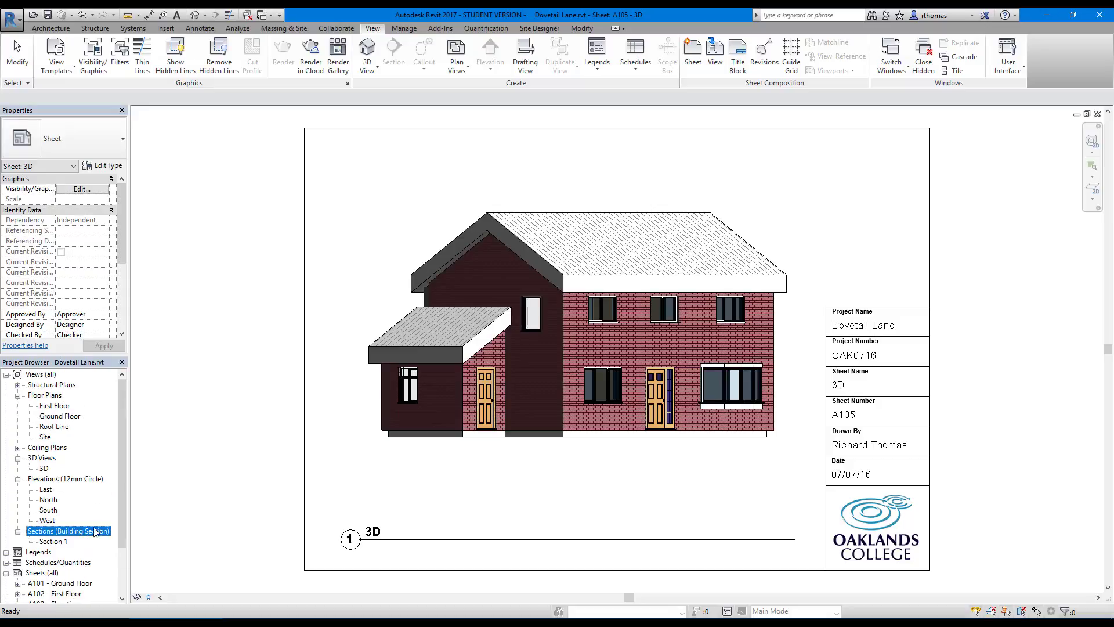
scroll(61, 545, "down", 2)
left_click(60, 553)
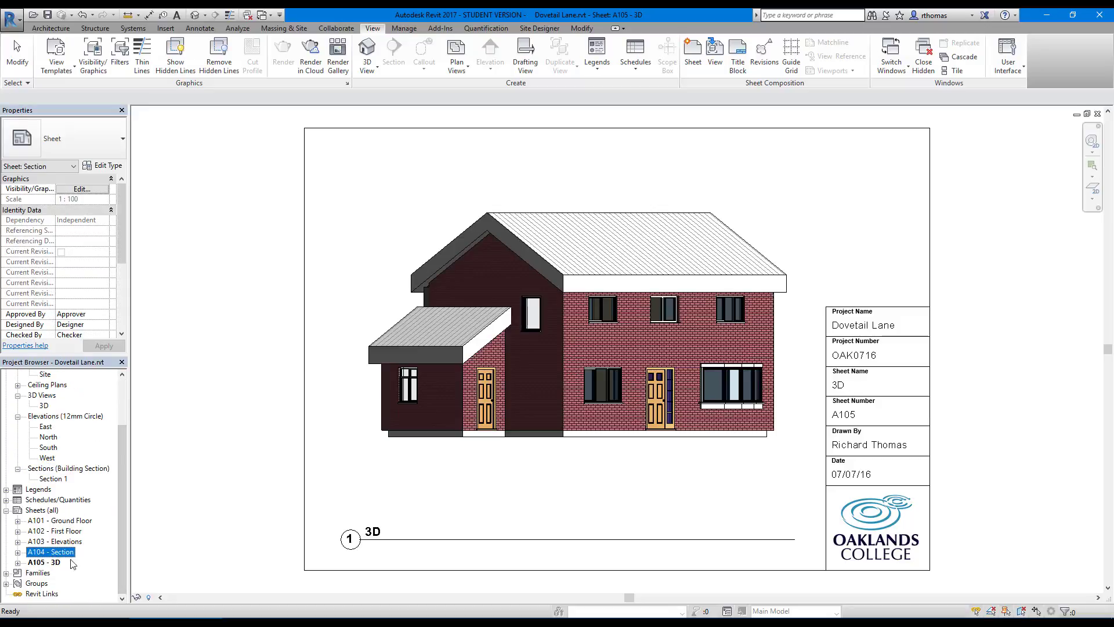